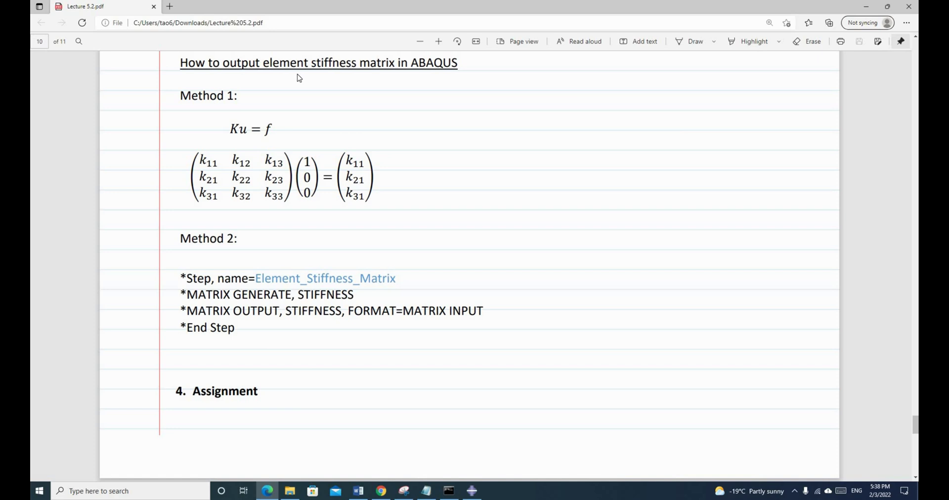
Review Method 1 for outputting the element stiffness matrix in the lecture notes, including Ku = f and the unit displacement vector
scroll(284, 99, down, 2)
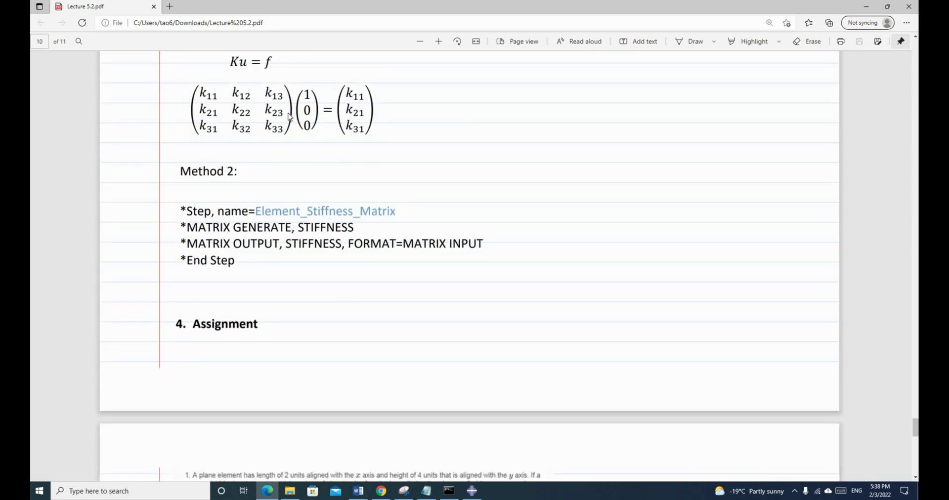
scroll(264, 119, up, 2)
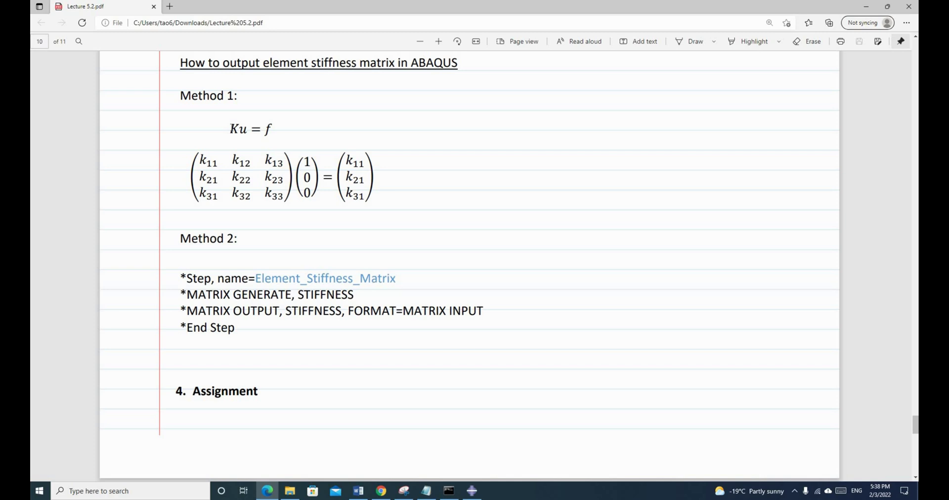
double_click(264, 129)
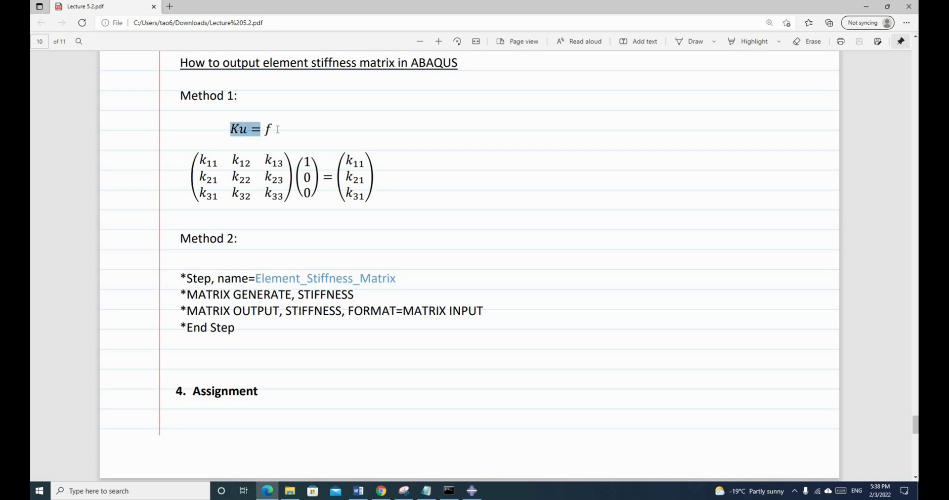
click(303, 156)
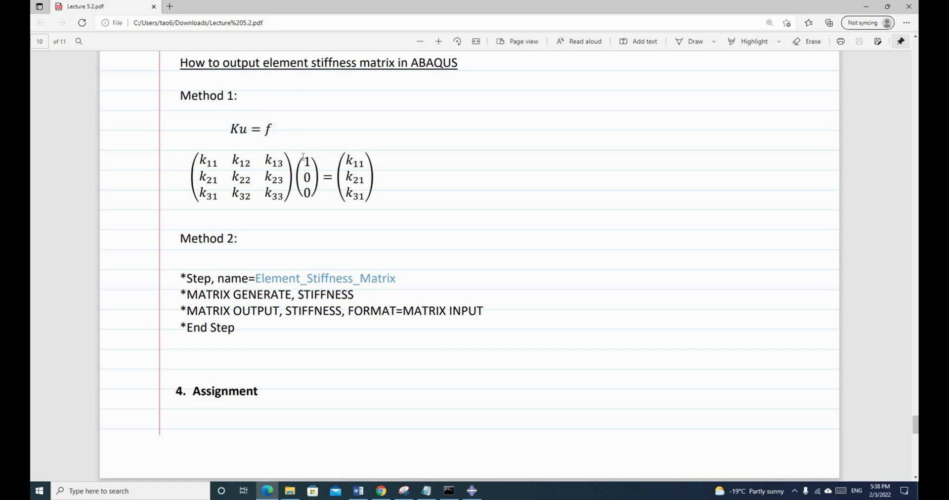
double_click(309, 162)
Switch to Abaqus/CAE and display the part of Model-1 in the Mesh module
click(866, 7)
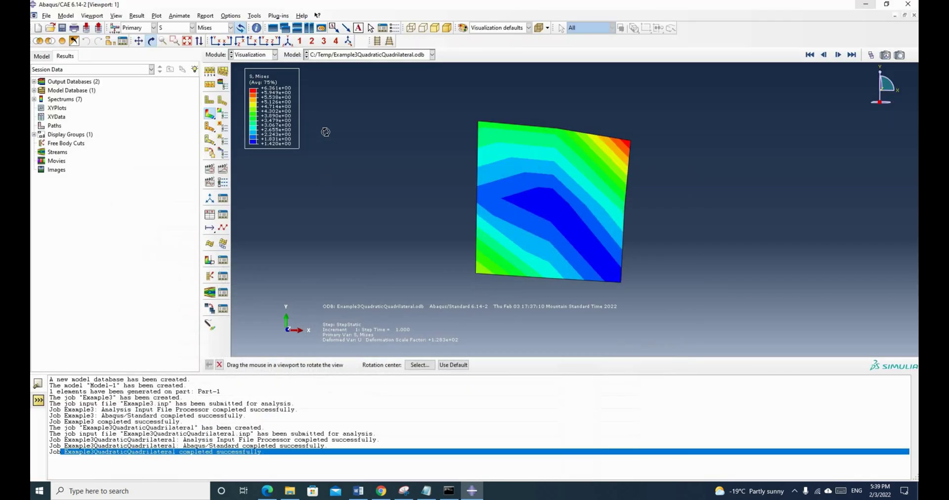
click(41, 57)
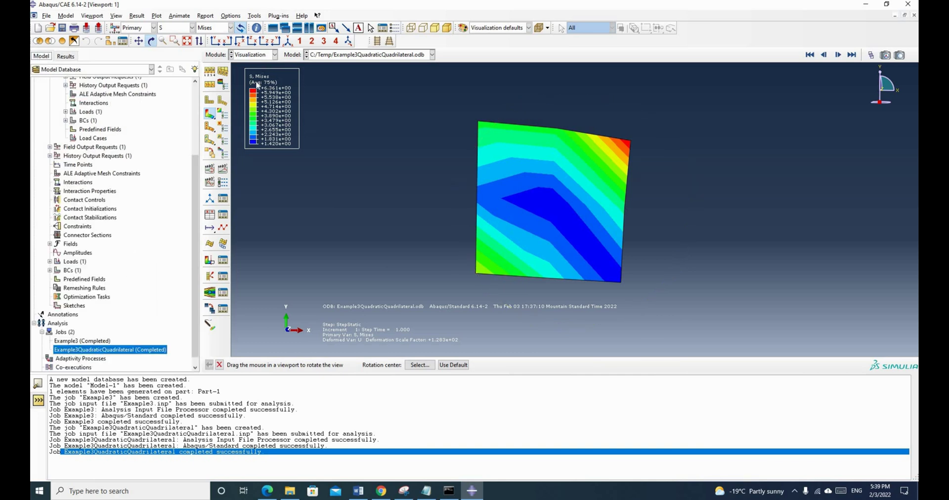
click(252, 54)
click(251, 121)
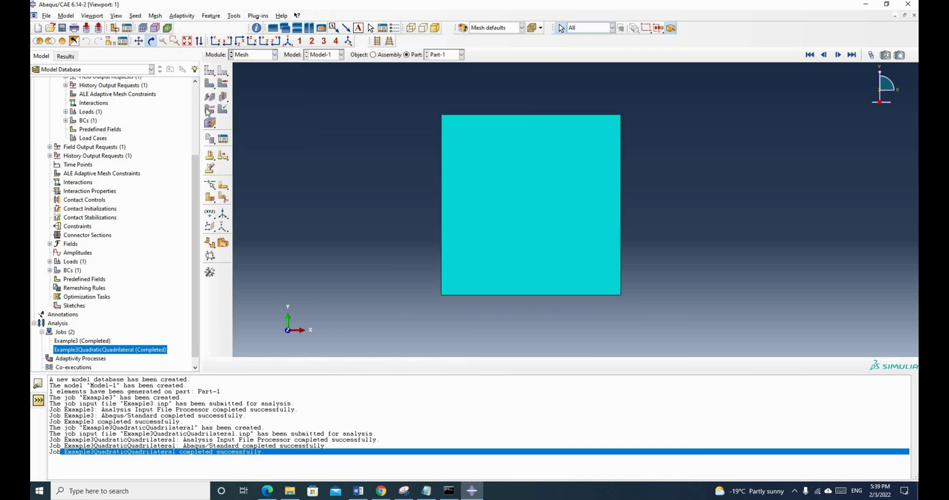
Assign the square part a linear plane strain quadrilateral element type (CPE4) with reduced integration off
click(210, 110)
drag(682, 323, 681, 322)
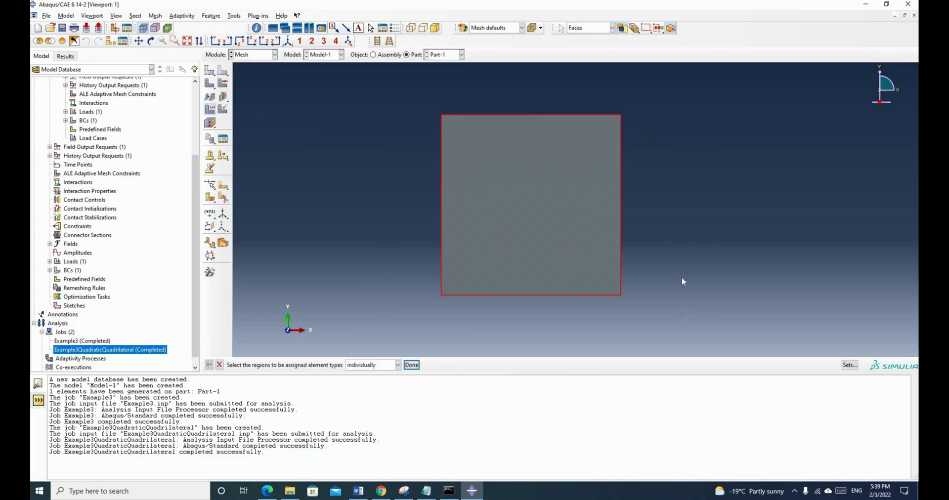
middle_click(649, 273)
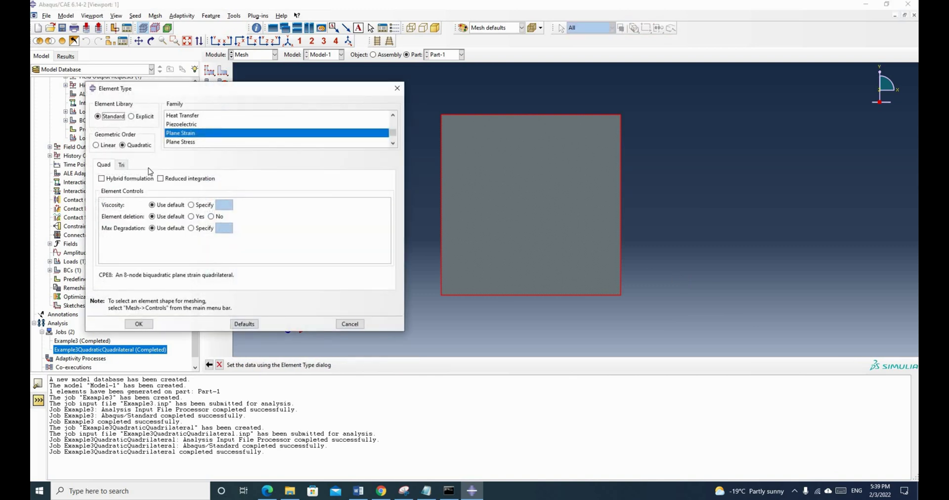
click(97, 145)
click(160, 179)
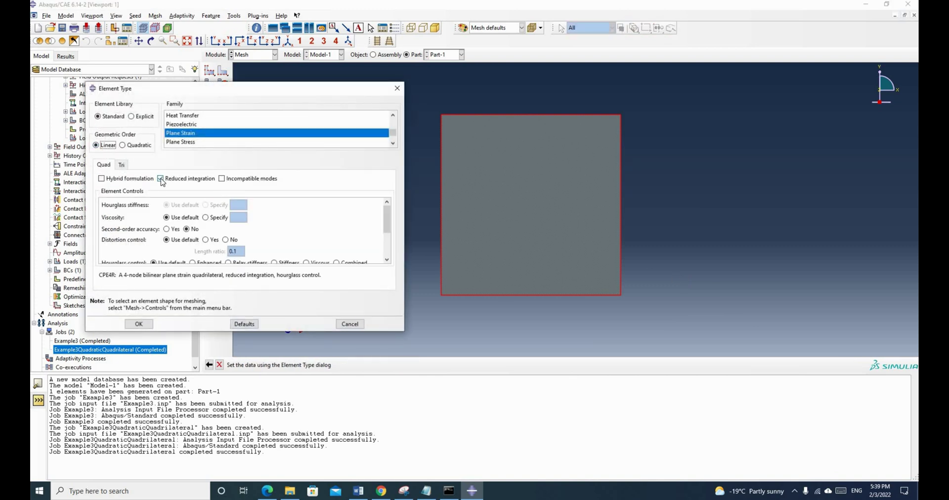
click(160, 179)
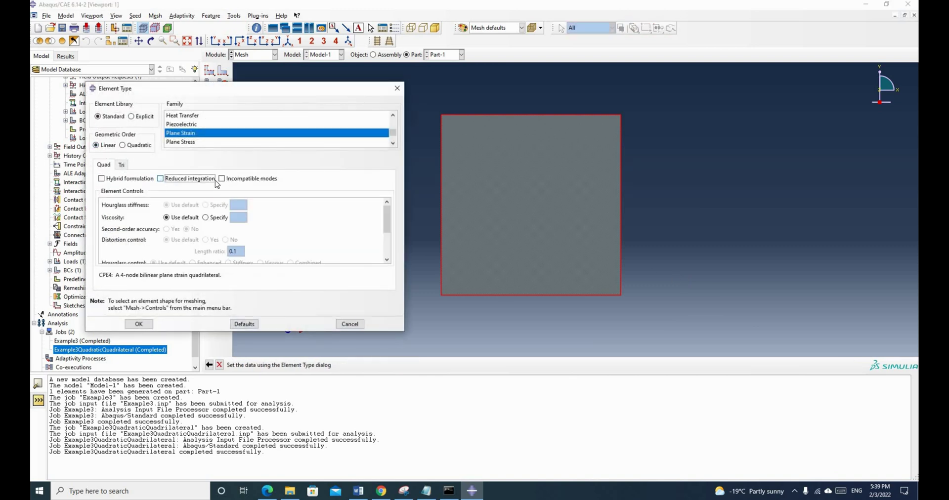
click(140, 324)
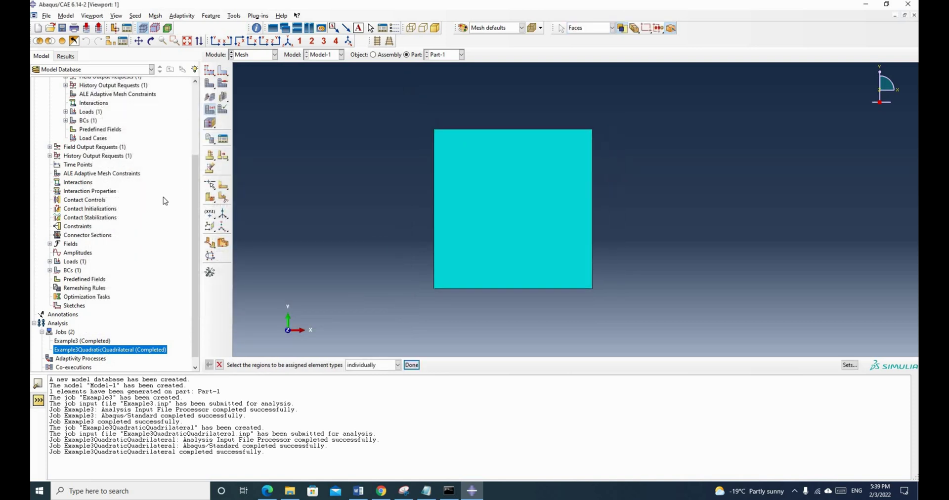
Examine the loads and boundary conditions defined under StepStatic in the model tree
drag(194, 206, 198, 150)
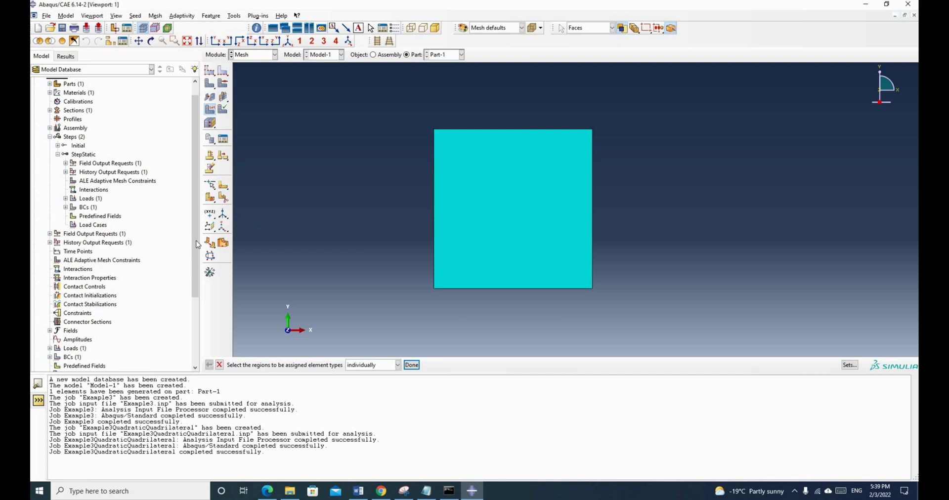
click(90, 199)
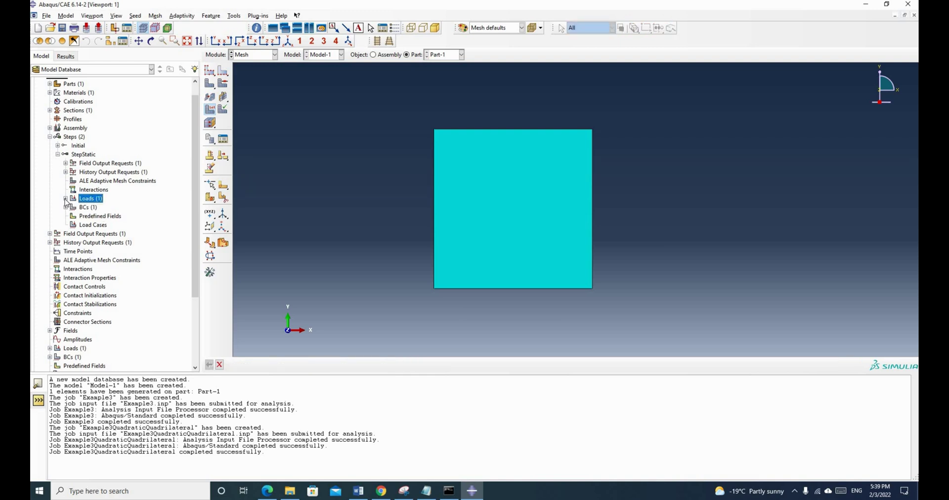
click(65, 199)
click(88, 217)
right_click(88, 216)
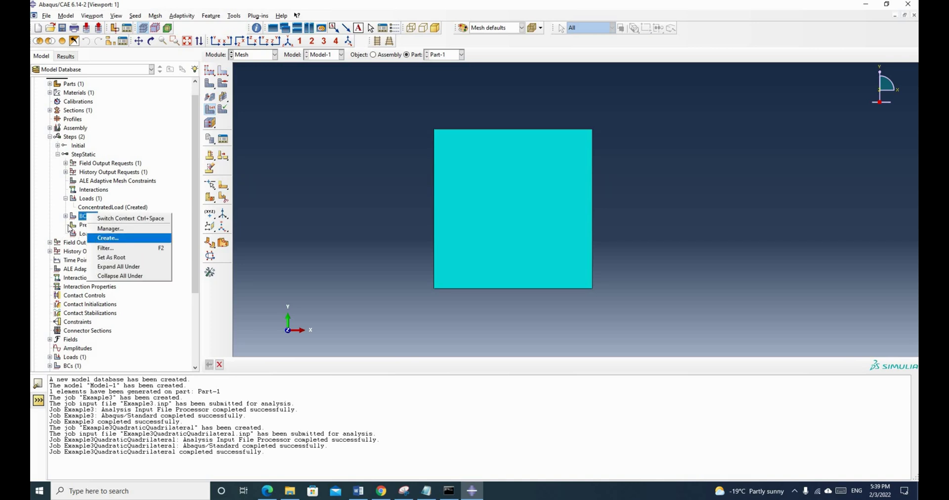
click(67, 218)
scroll(52, 263, down, 4)
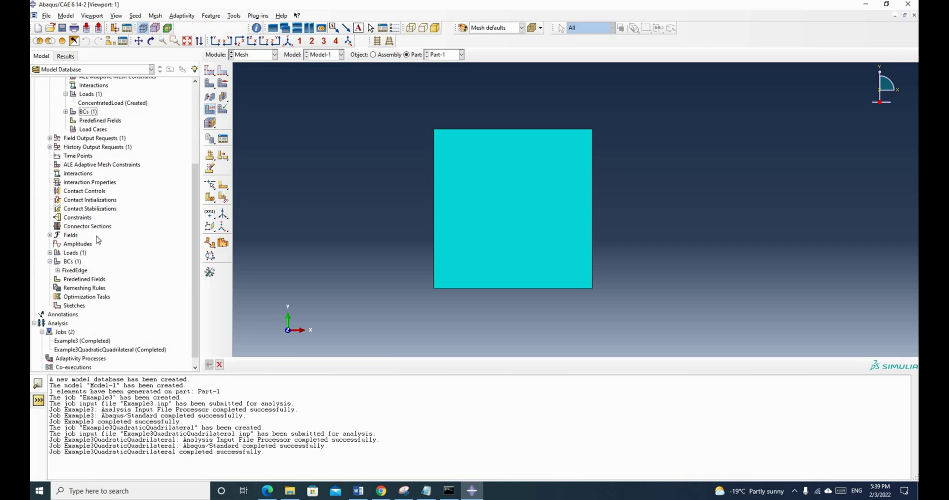
scroll(67, 221, up, 4)
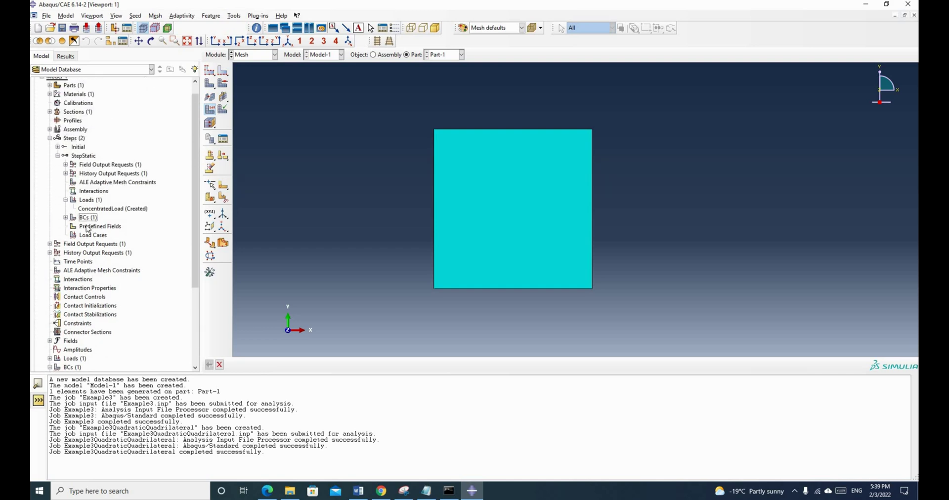
click(65, 217)
right_click(89, 226)
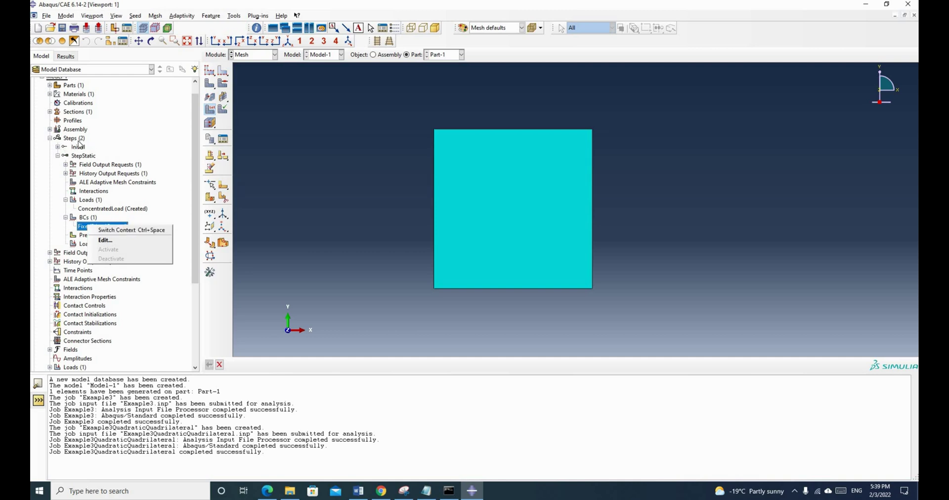
click(48, 141)
Delete the FixedEdge boundary condition from the model
scroll(64, 263, down, 3)
scroll(63, 263, down, 1)
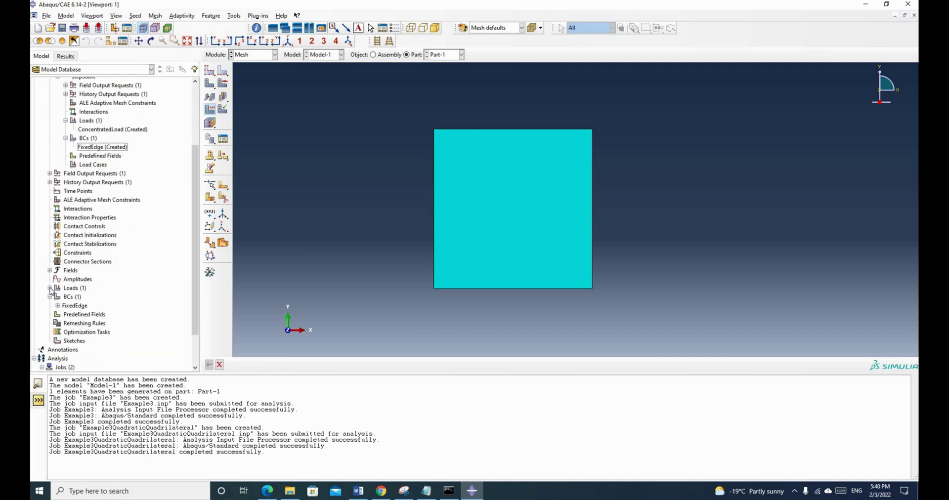
click(70, 307)
right_click(70, 307)
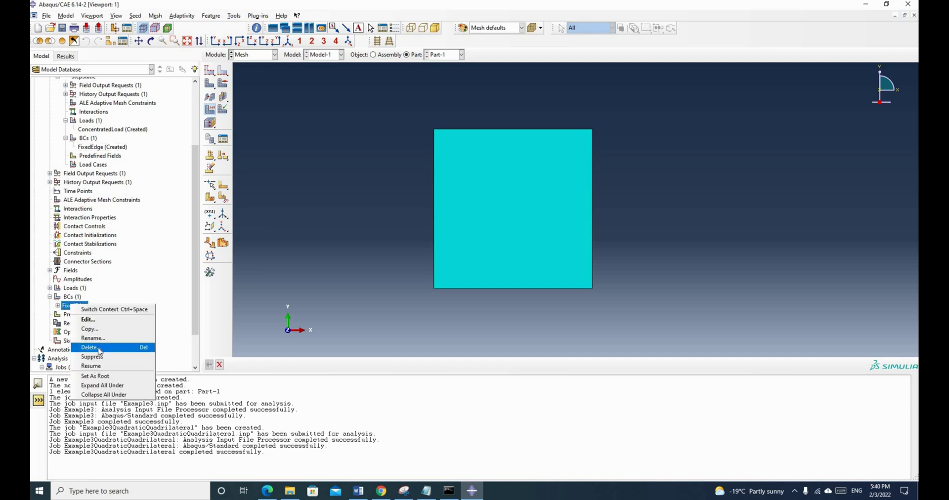
click(99, 352)
click(452, 255)
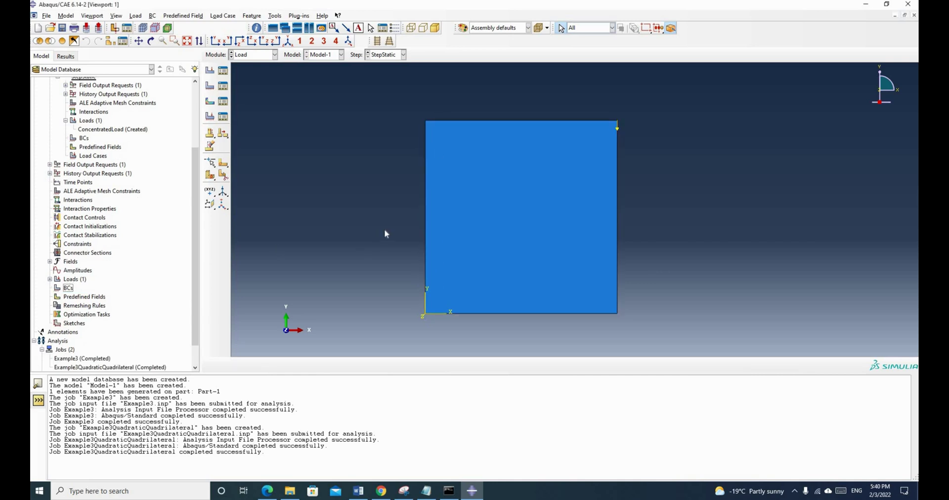
Delete the ConcentratedLoad load from the model
click(50, 279)
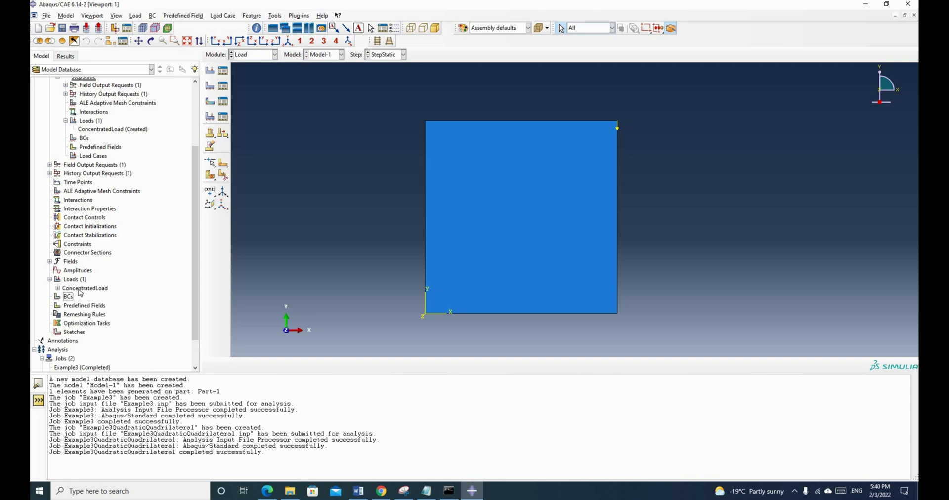
right_click(80, 290)
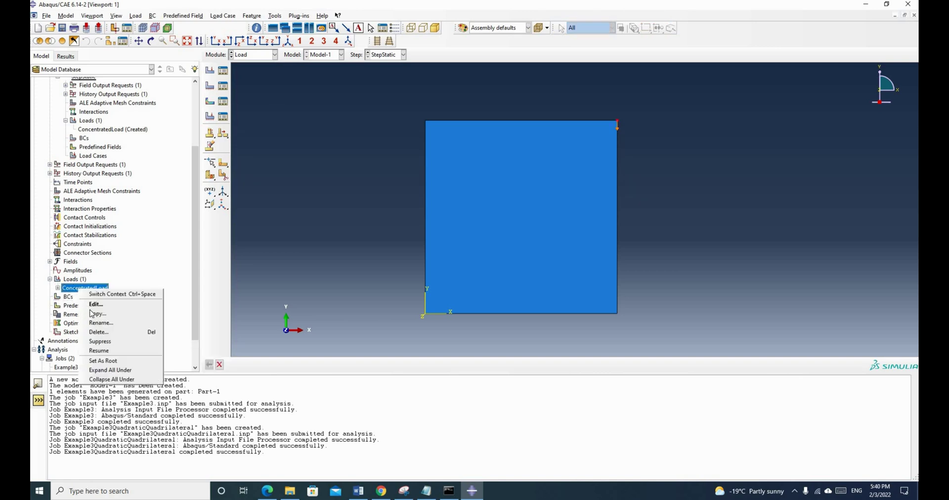
click(105, 337)
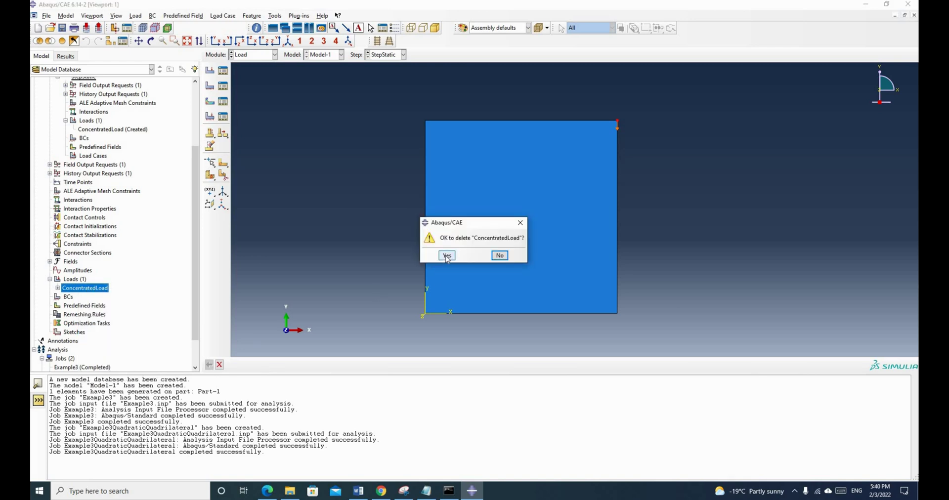
click(447, 256)
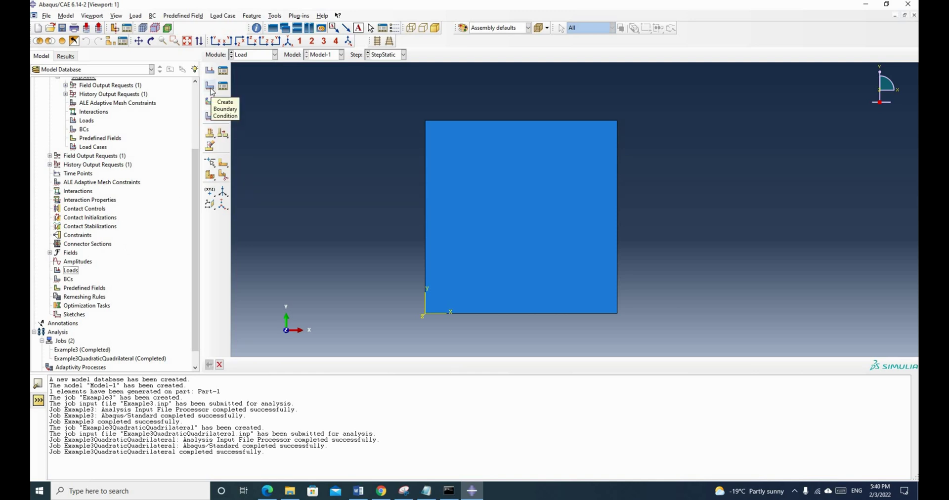
Start a mechanical Displacement/Rotation boundary condition named Node1_BC in StepStatic
click(211, 89)
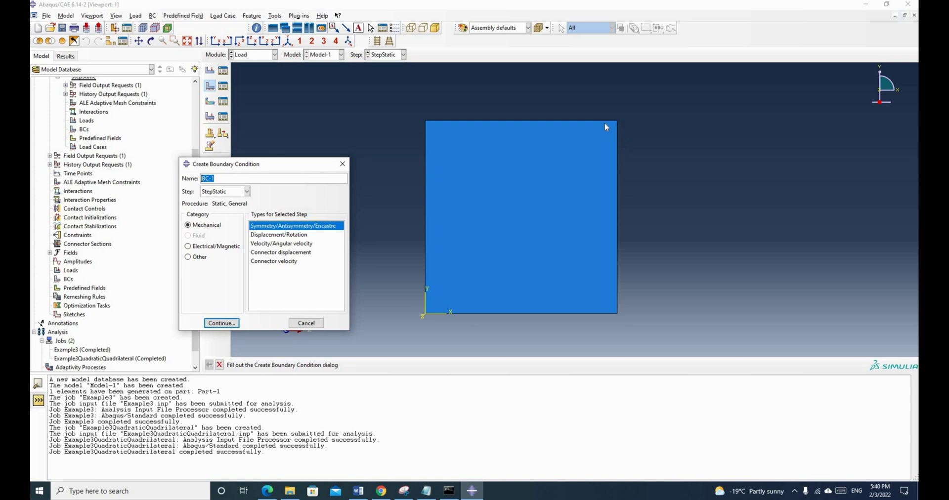
click(247, 178)
key(BackSpace)
key(BackSpace)
key(BackSpace)
key(BackSpace)
text(Node)
text(1BC)
text(_)
click(282, 235)
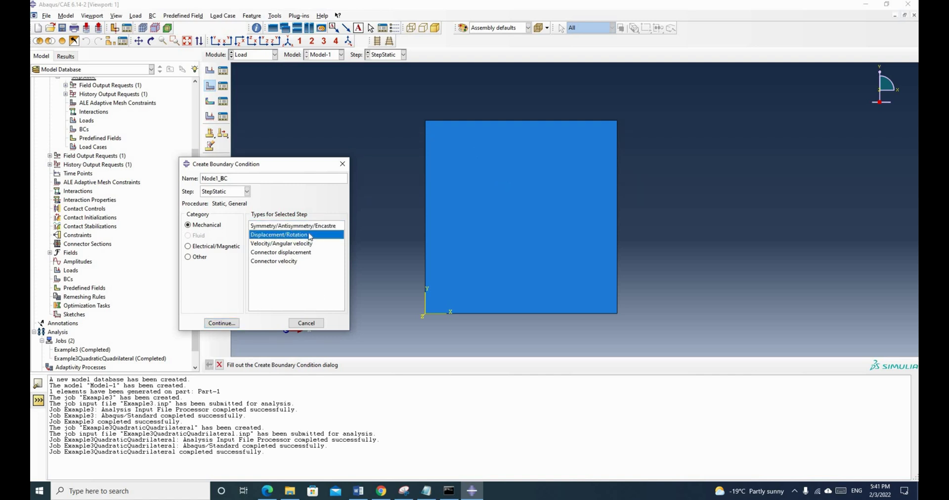
click(222, 323)
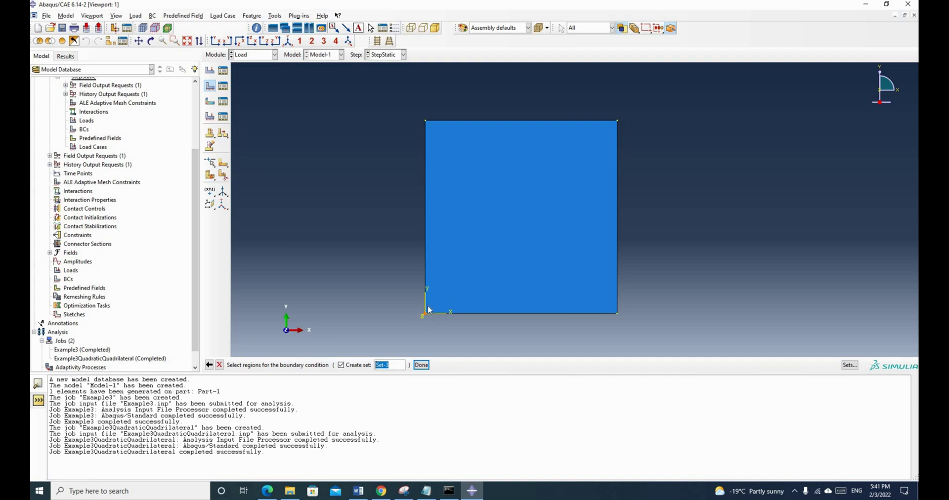
Apply Node1_BC to the square's lower-left corner with U1 set to 1 and U2 set to 0
middle_click(428, 328)
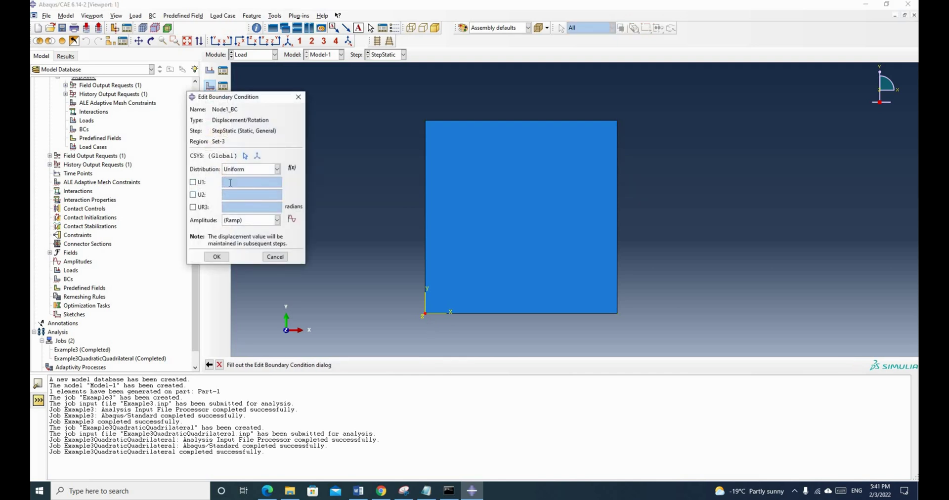
click(193, 182)
click(192, 195)
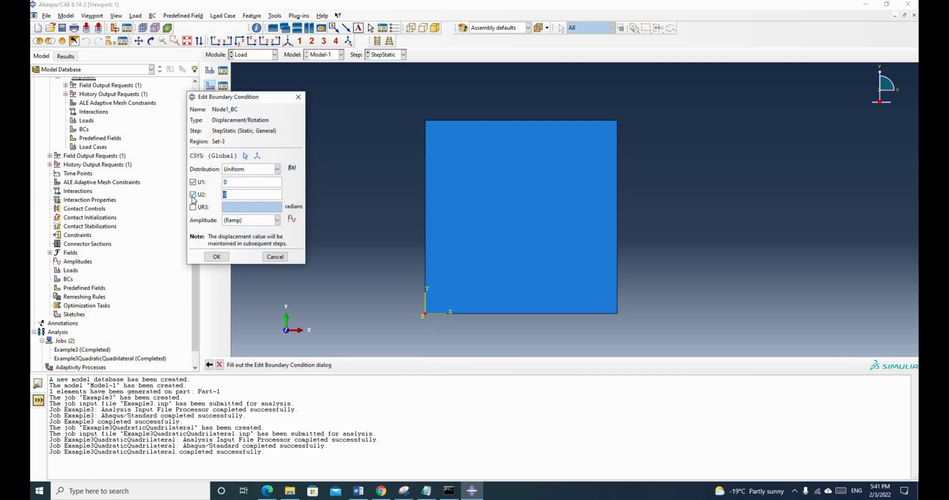
click(221, 182)
text(1)
click(217, 257)
click(217, 257)
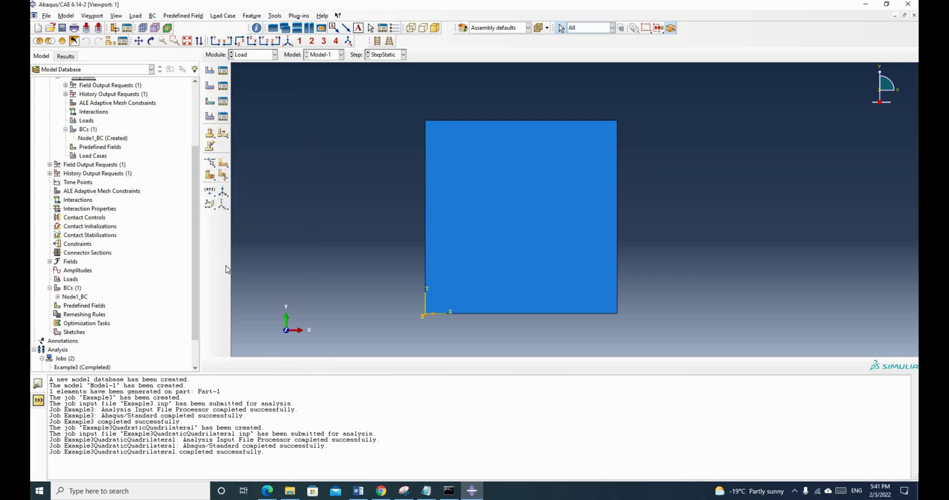
Start a mechanical Displacement/Rotation boundary condition named Node2_BC in StepStatic
click(210, 88)
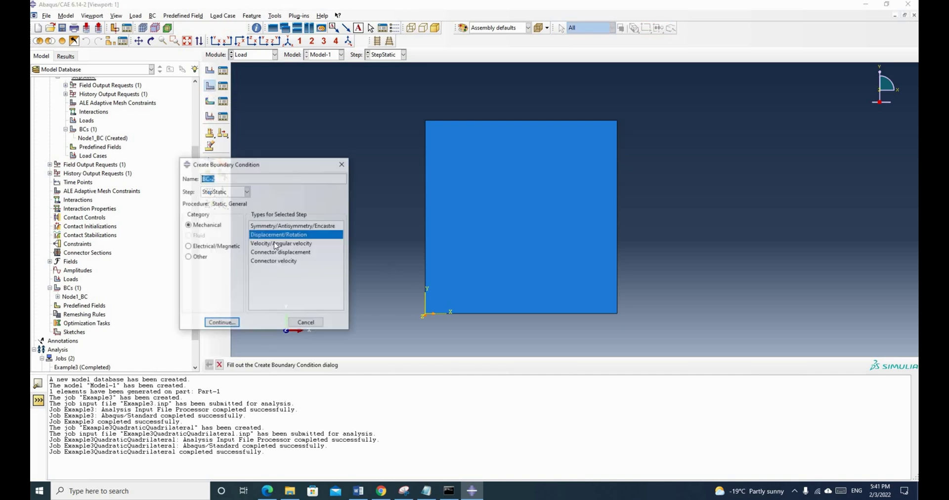
click(221, 178)
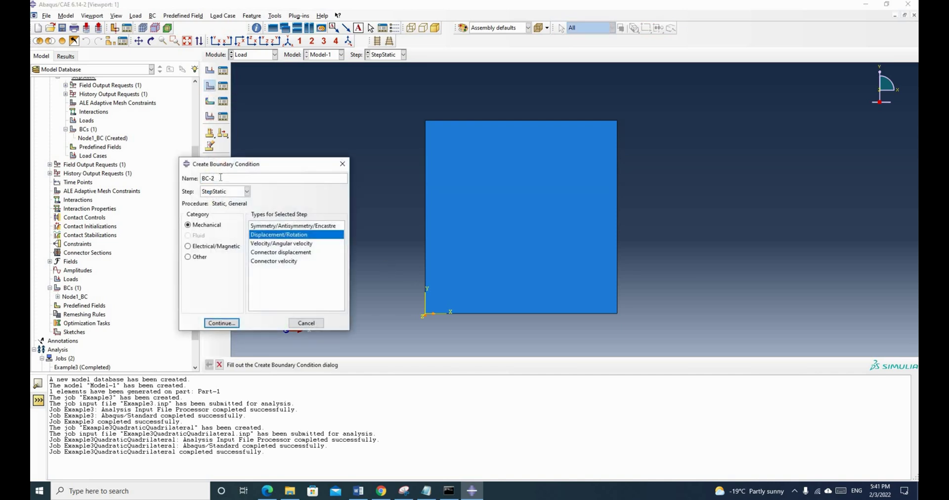
key(BackSpace)
key(BackSpace)
key(BackSpace)
key(BackSpace)
text(Node2_BC)
click(221, 323)
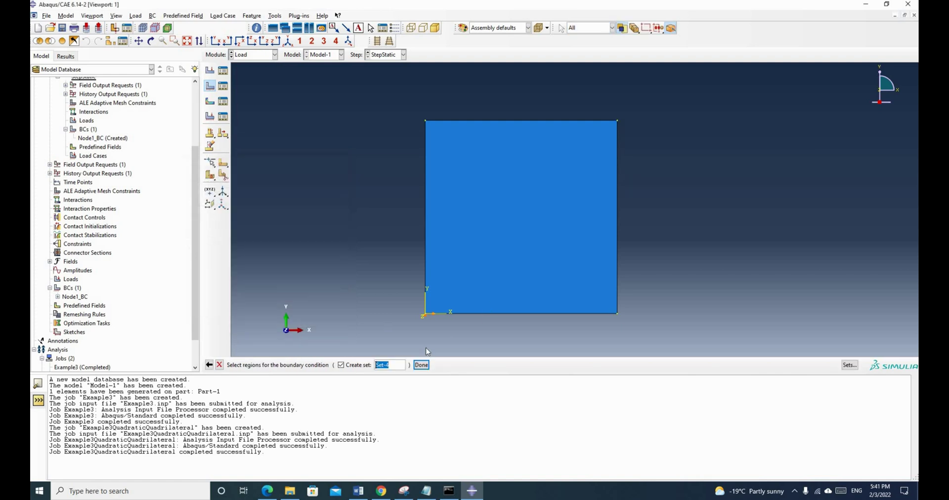
Apply Node2_BC to the square's lower-right corner with U1 and U2 both set to 0
middle_click(618, 313)
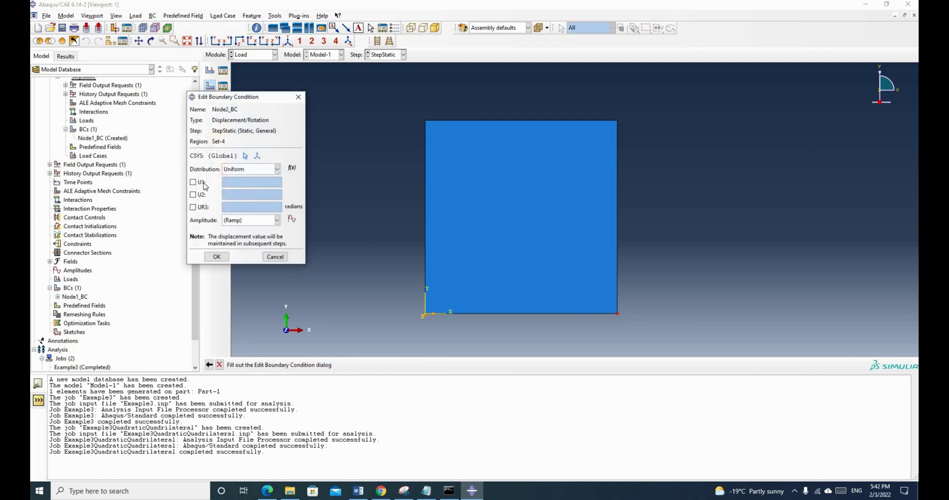
click(198, 182)
click(193, 194)
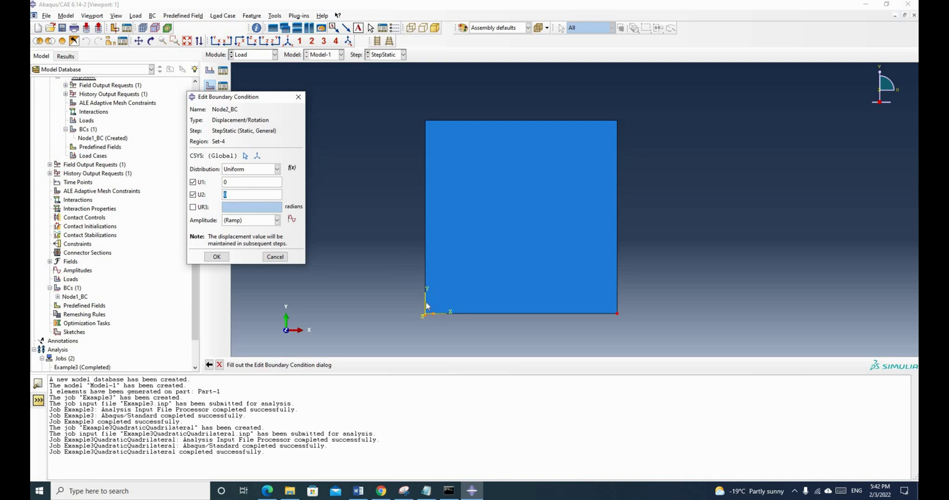
click(217, 257)
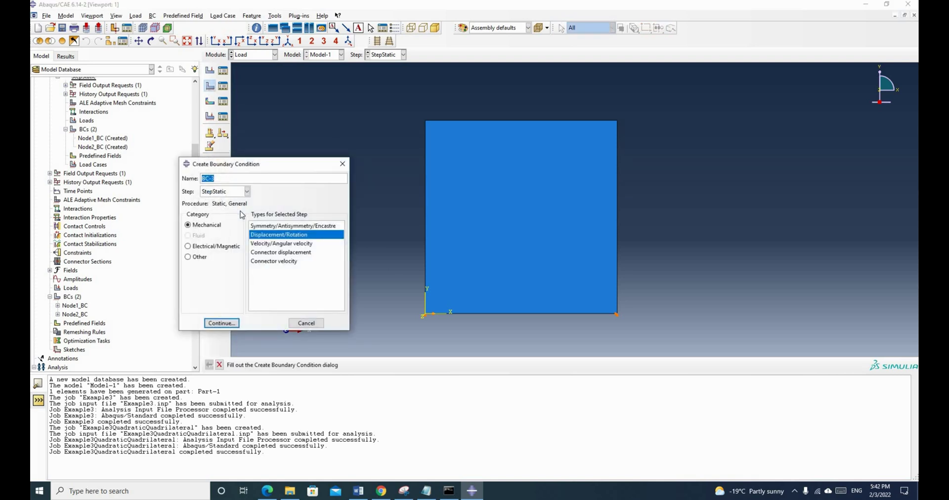
Create the Displacement/Rotation boundary condition Node3_BC at the square's upper-right corner with U1 and U2 fixed at 0
text(Node3_BC)
click(221, 323)
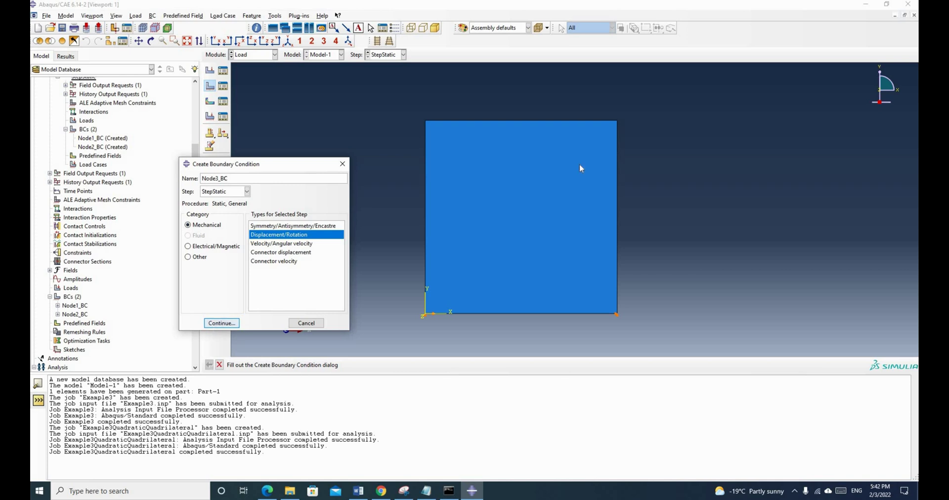
click(617, 121)
middle_click(617, 120)
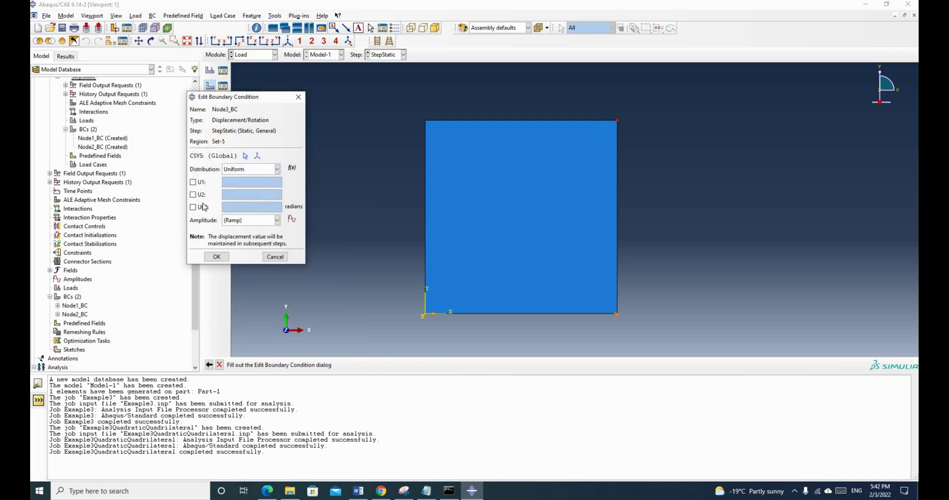
click(192, 182)
click(193, 194)
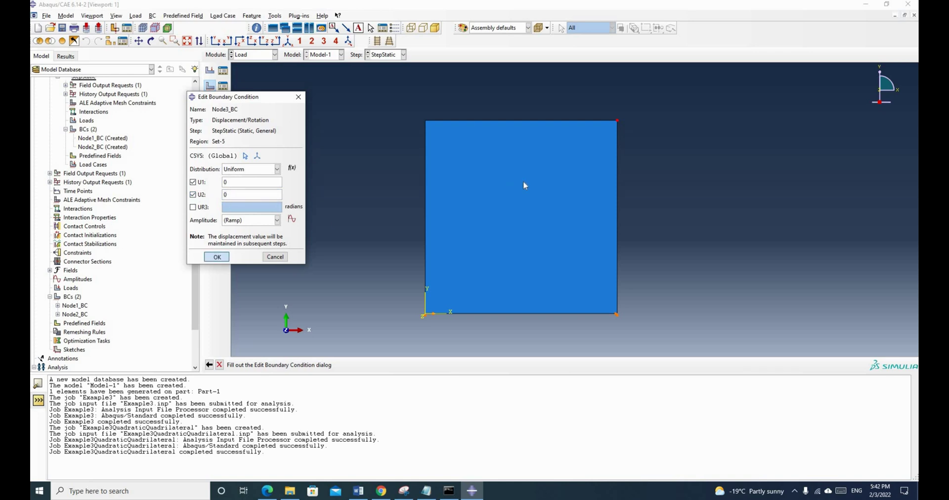
click(217, 256)
Create the Displacement/Rotation boundary condition Node4_BC at the square's upper-left corner with U1 and U2 fixed at 0
click(209, 86)
key(BackSpace)
text(Node)
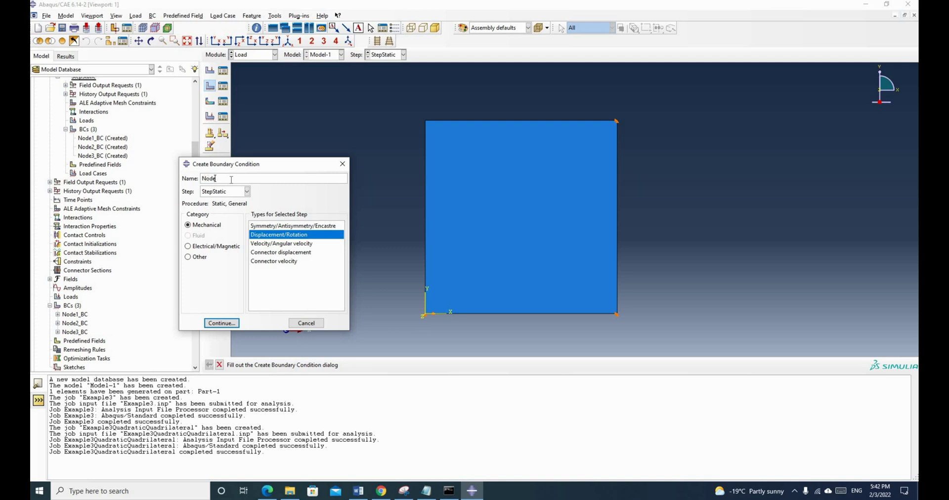
text(4_BC)
click(222, 324)
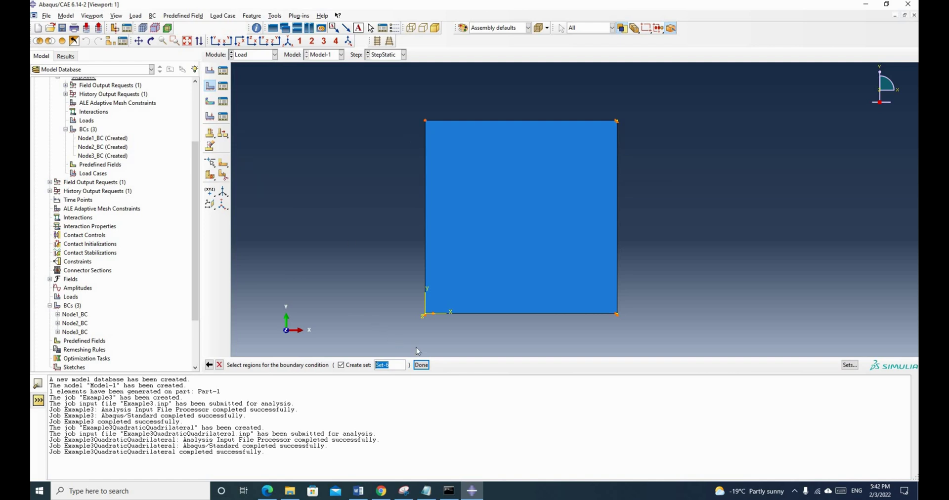
click(421, 365)
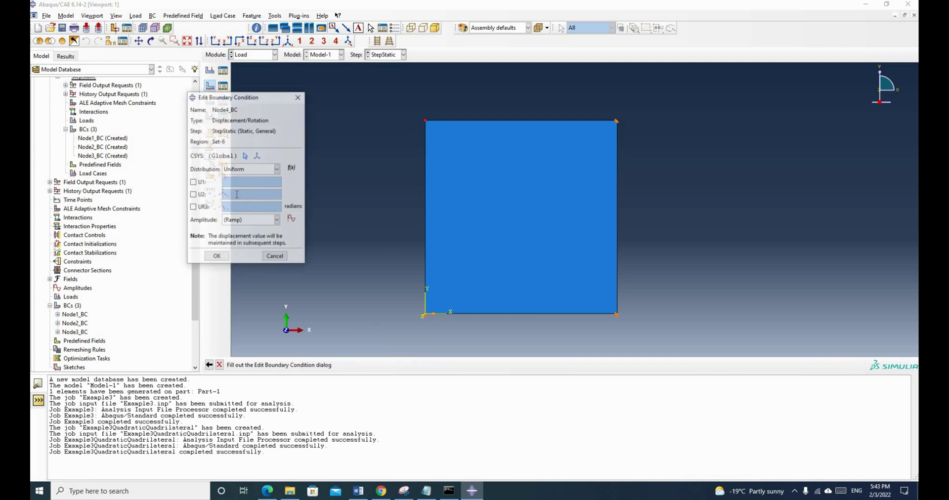
click(193, 182)
click(193, 194)
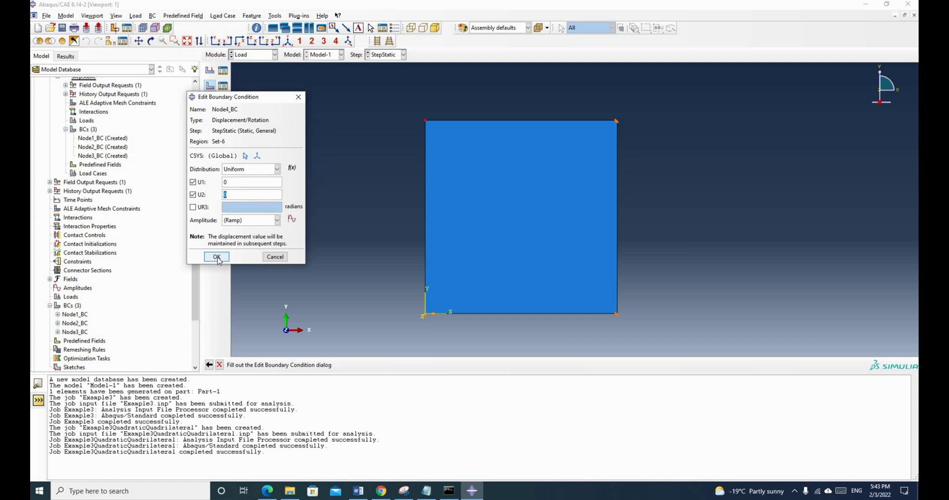
click(217, 258)
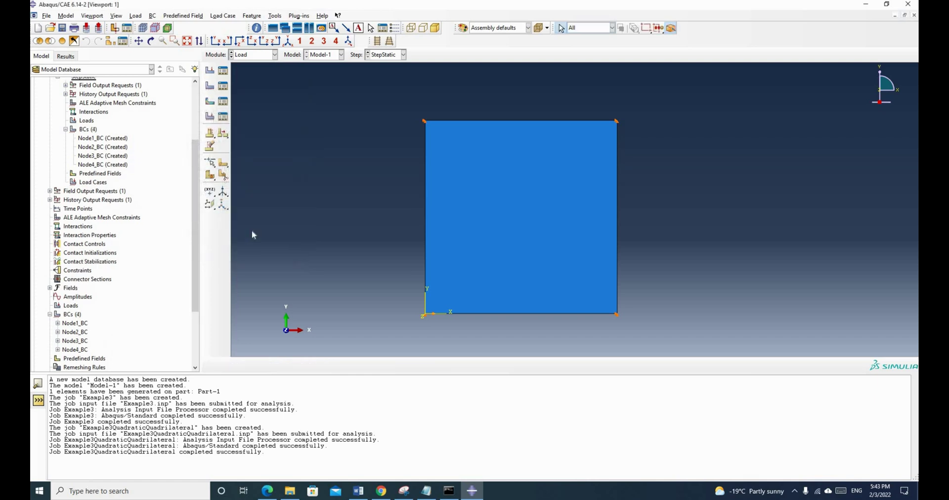
Review the prescribed displacements of Node1_BC against the Method 1 stiffness equation in the Lecture 5.2 PDF
scroll(79, 301, down, 2)
right_click(79, 299)
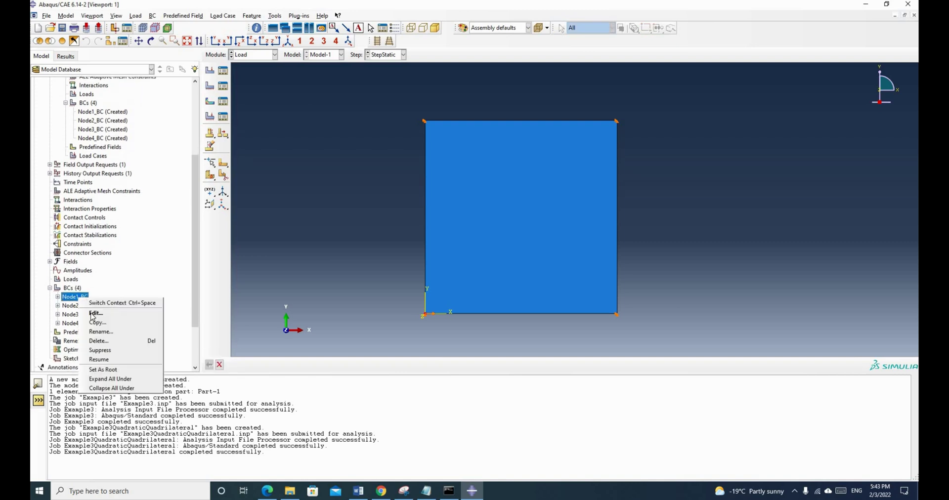
click(92, 315)
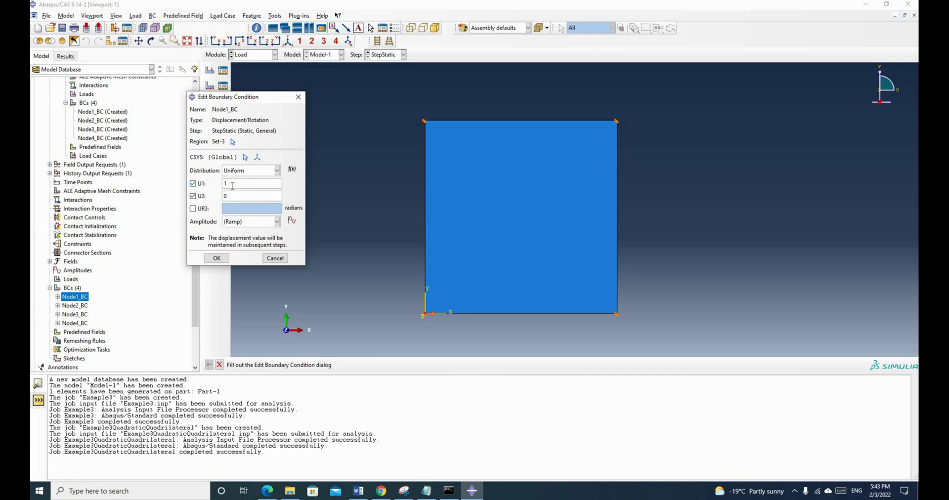
click(298, 98)
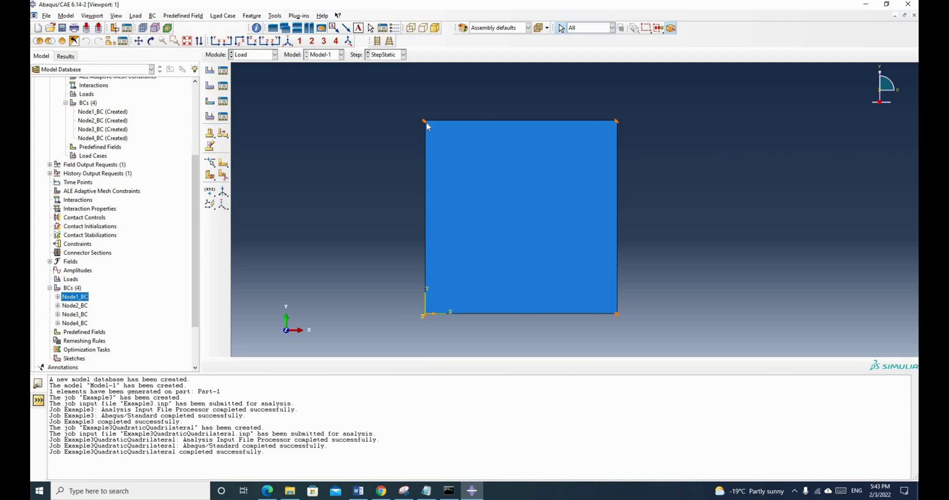
click(266, 492)
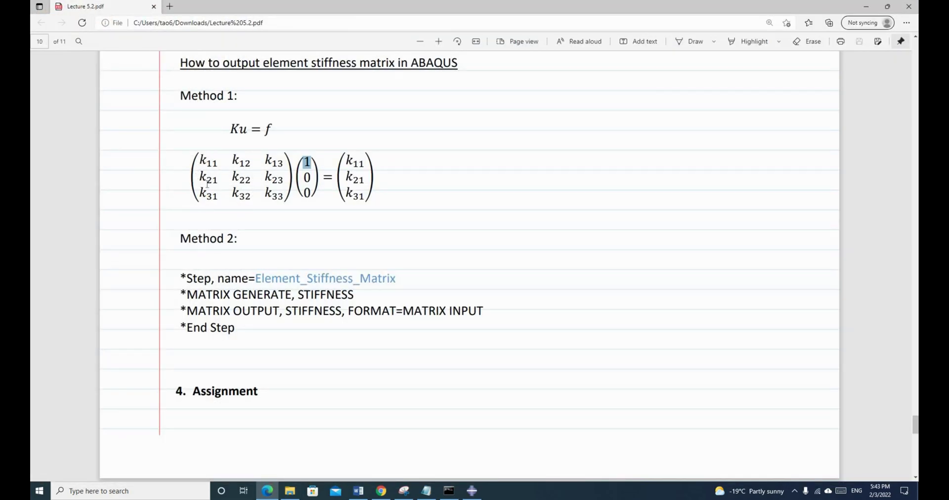
click(862, 8)
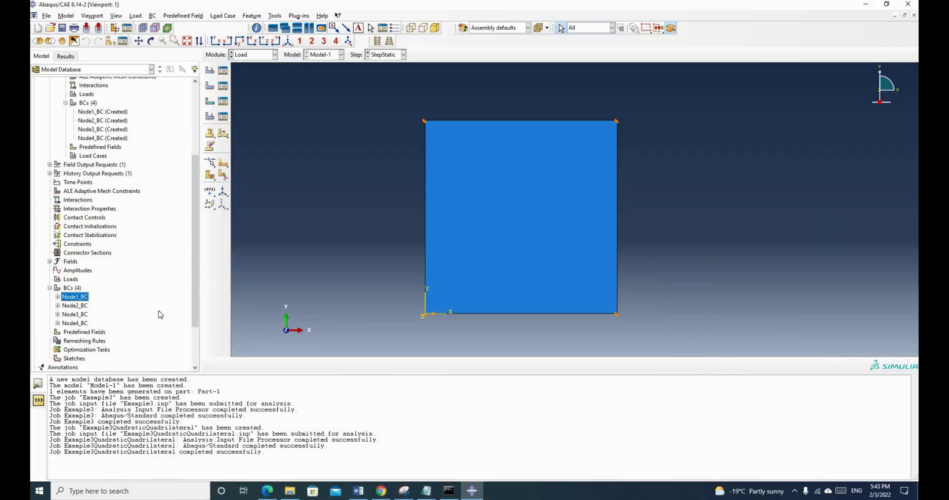
Create a full-analysis job named Checkstiffnessmatrix from Model-1, keeping the default job settings
scroll(157, 314, down, 3)
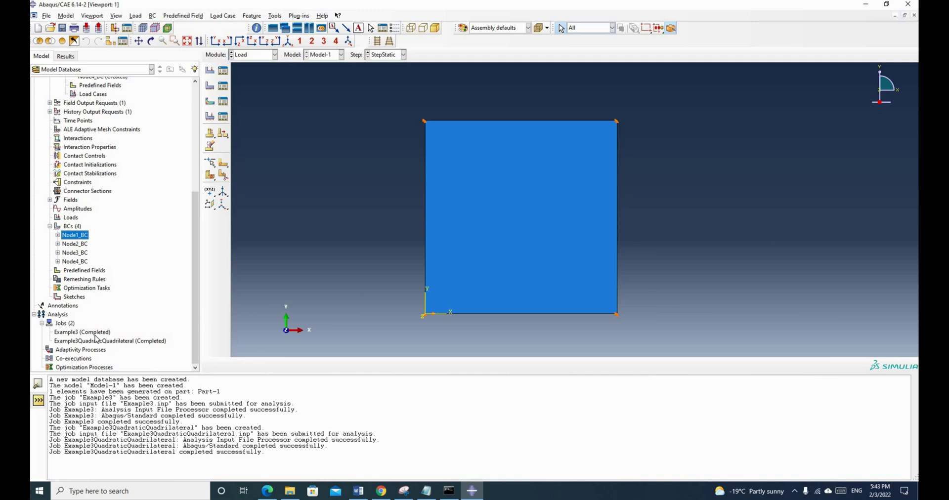
right_click(65, 323)
click(87, 350)
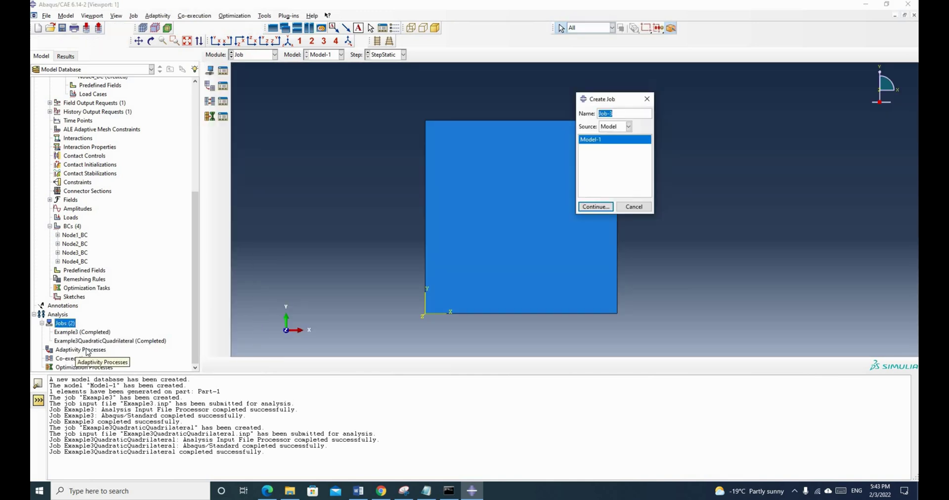
text(S)
key(BackSpace)
text(Checkstiffnessmatrix)
click(595, 207)
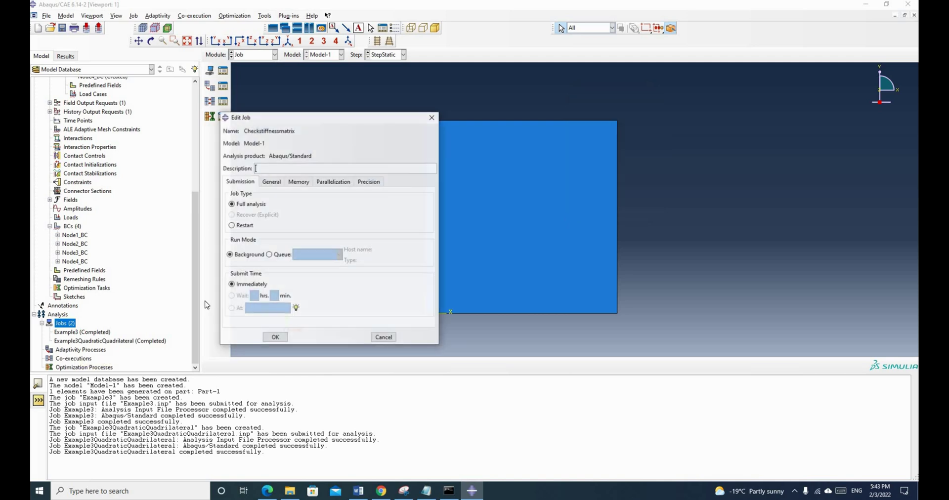
click(275, 338)
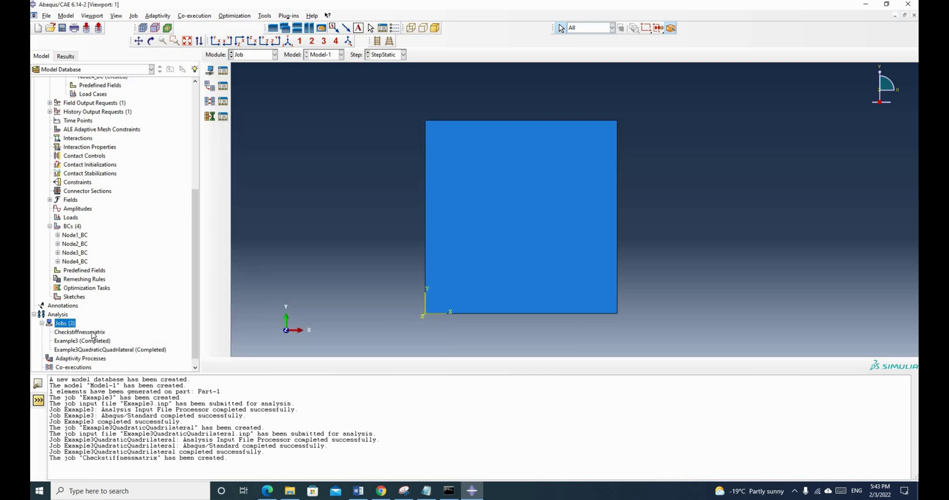
Submit the Checkstiffnessmatrix job for analysis
click(93, 333)
right_click(93, 334)
click(116, 408)
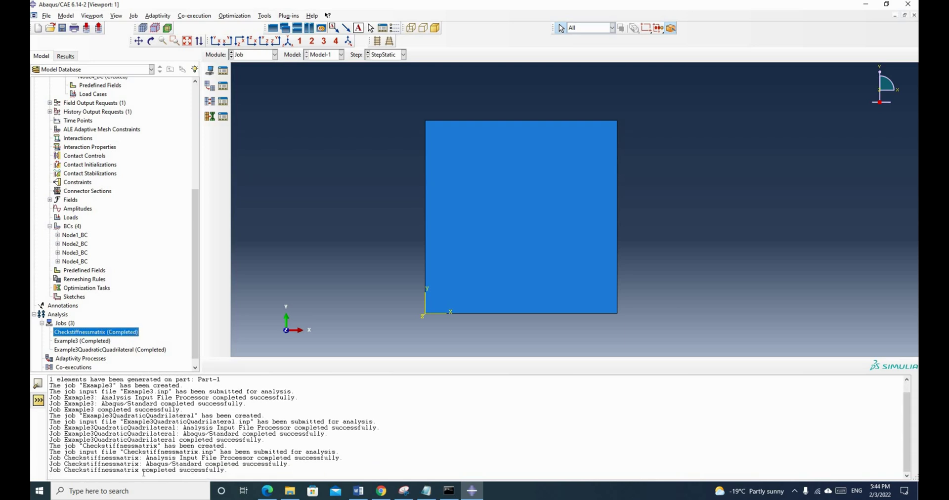
Open the Checkstiffnessmatrix job's results and plot the deformed shape of the element
right_click(127, 337)
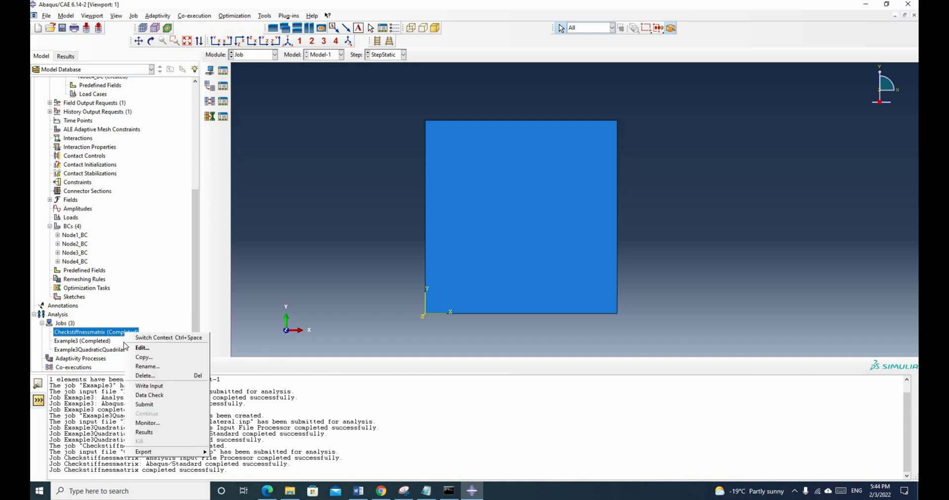
click(144, 432)
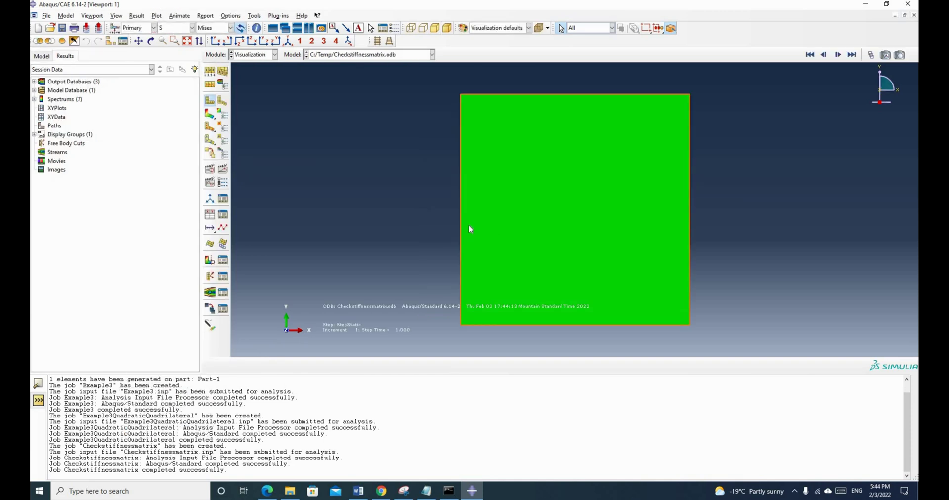
scroll(470, 228, up, 1)
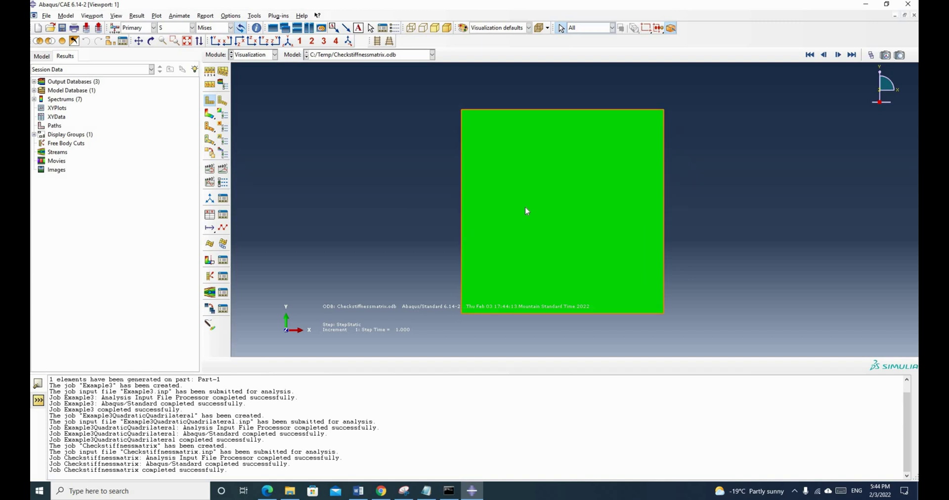
click(222, 100)
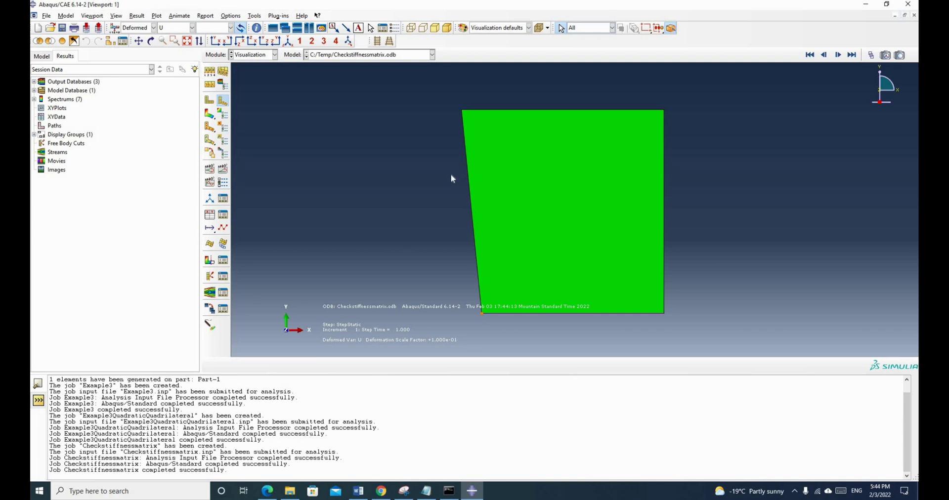
click(462, 121)
Start a field output report at the Unique Nodal position with the reaction force components RF1 and RF2
click(137, 15)
mouse_move(170, 18)
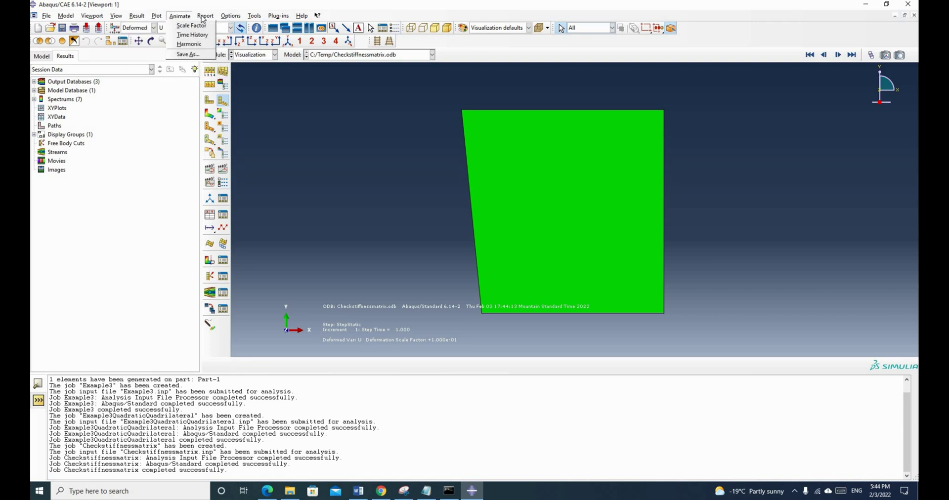
mouse_move(206, 19)
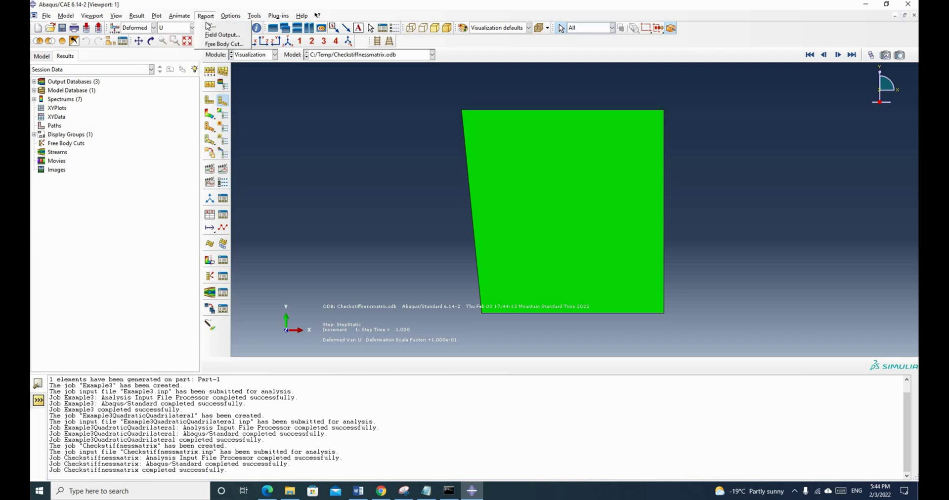
click(222, 35)
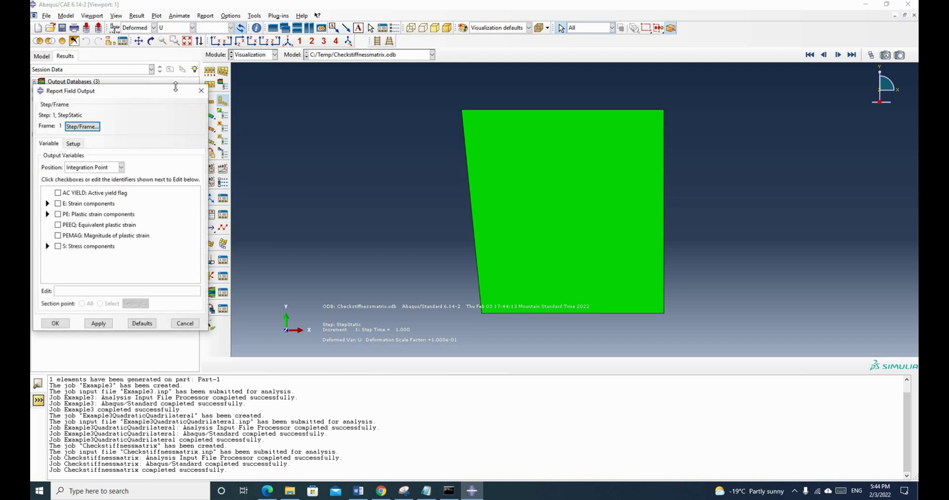
click(116, 168)
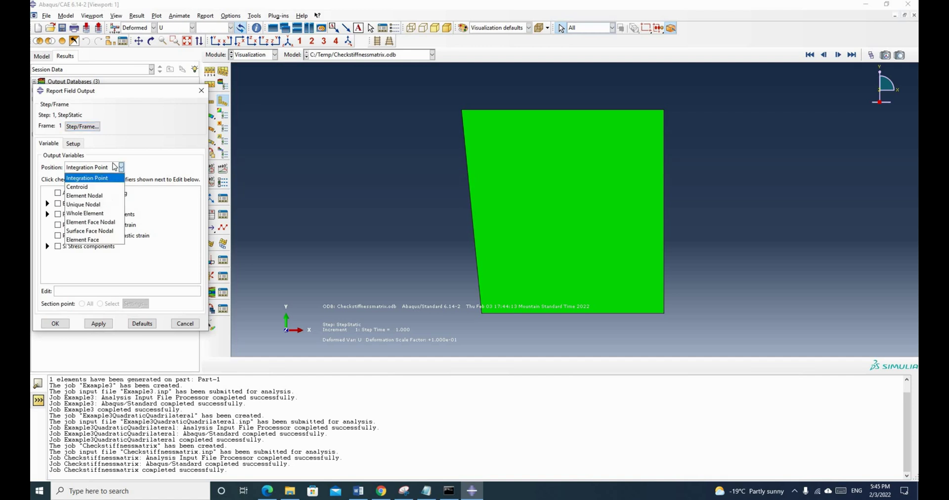
click(88, 209)
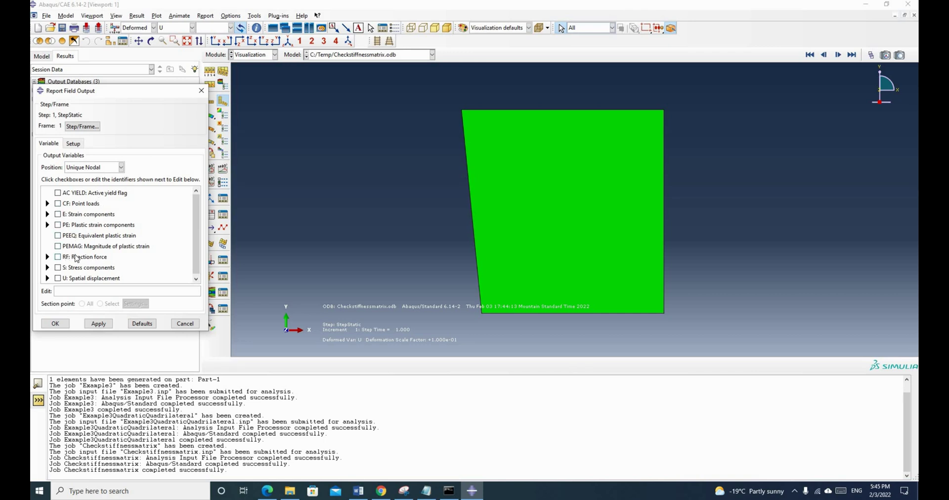
click(47, 257)
scroll(59, 252, down, 3)
click(72, 247)
click(70, 256)
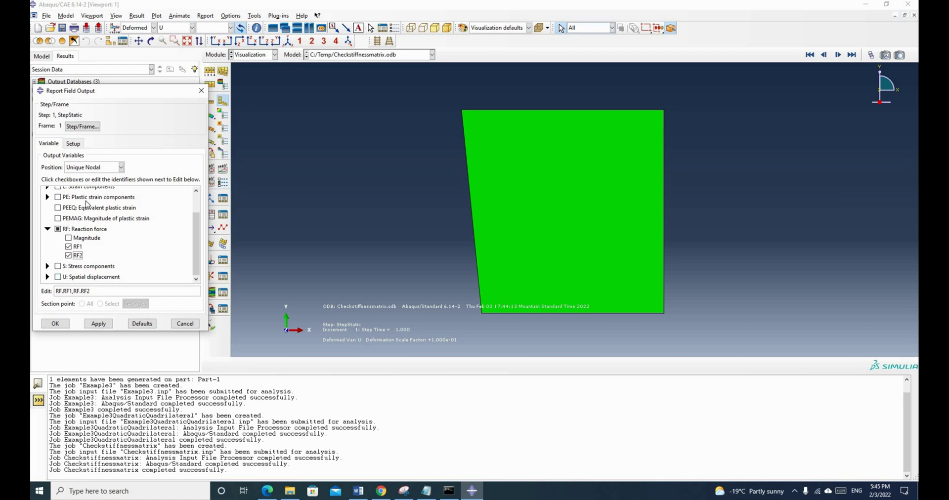
Write the RF1 and RF2 report for StepStatic frame 1 to abaqus.rpt with the default setup, appending to the file
click(74, 143)
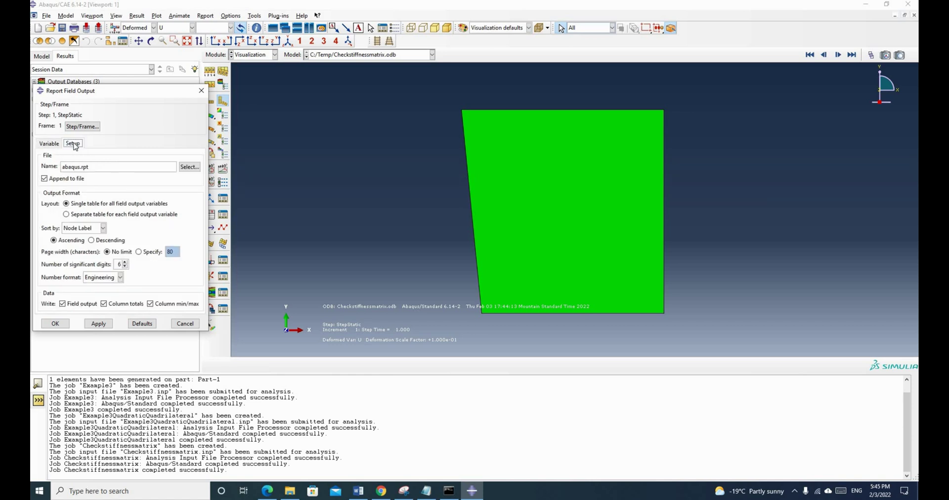
click(49, 144)
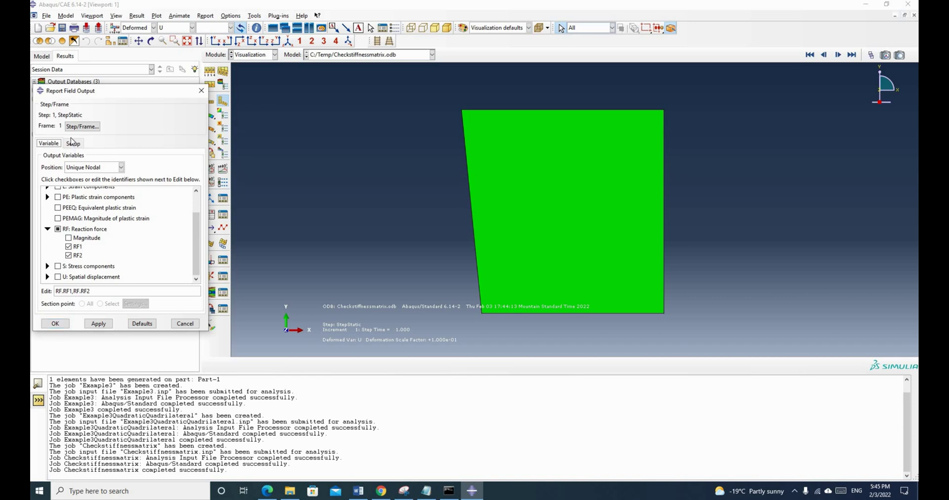
scroll(111, 236, up, 3)
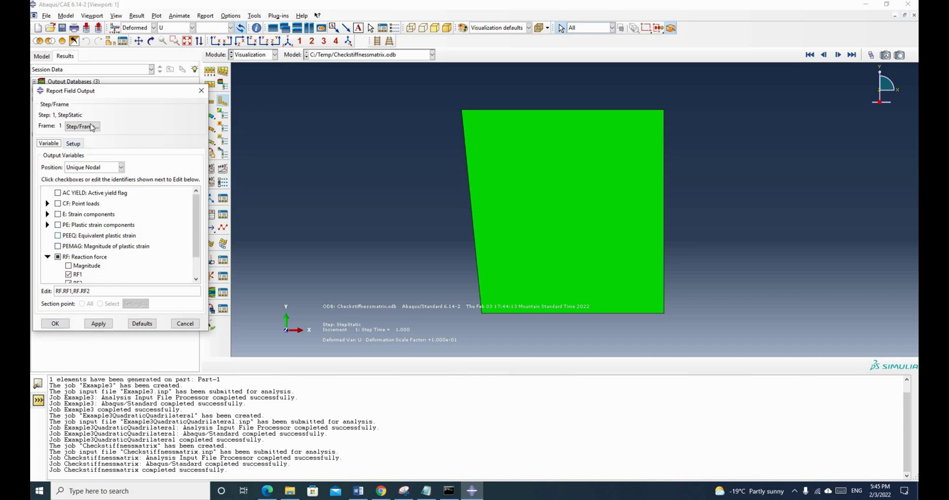
click(83, 126)
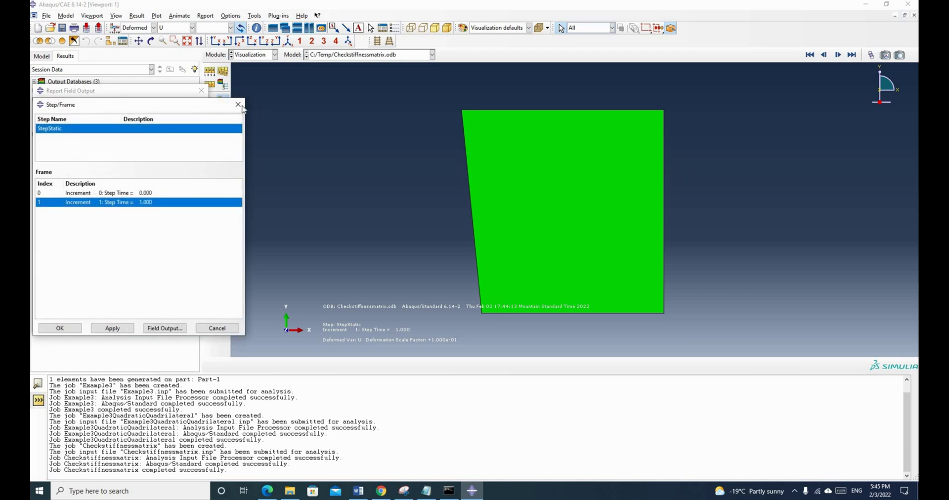
click(73, 328)
click(55, 324)
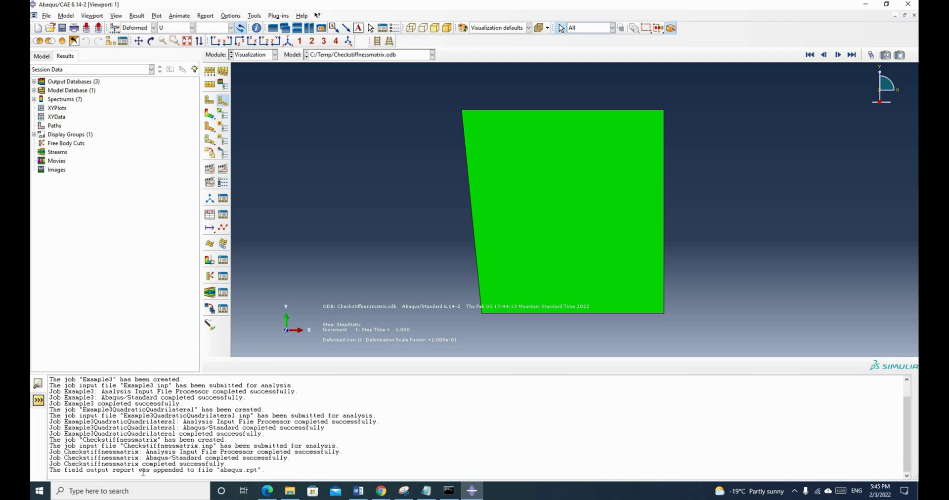
drag(112, 470, 266, 470)
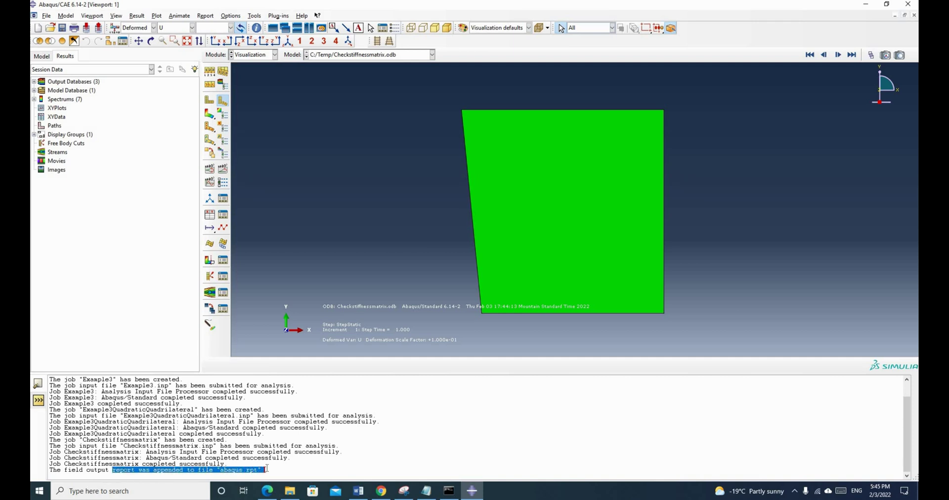
Switch to File Explorer and open abaqus.rpt from the C:\Temp folder in Notepad++
click(290, 491)
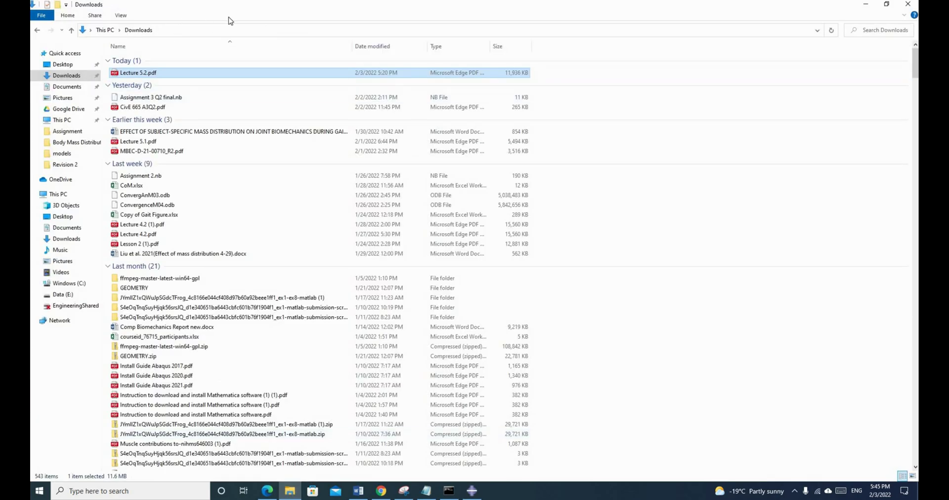
click(69, 283)
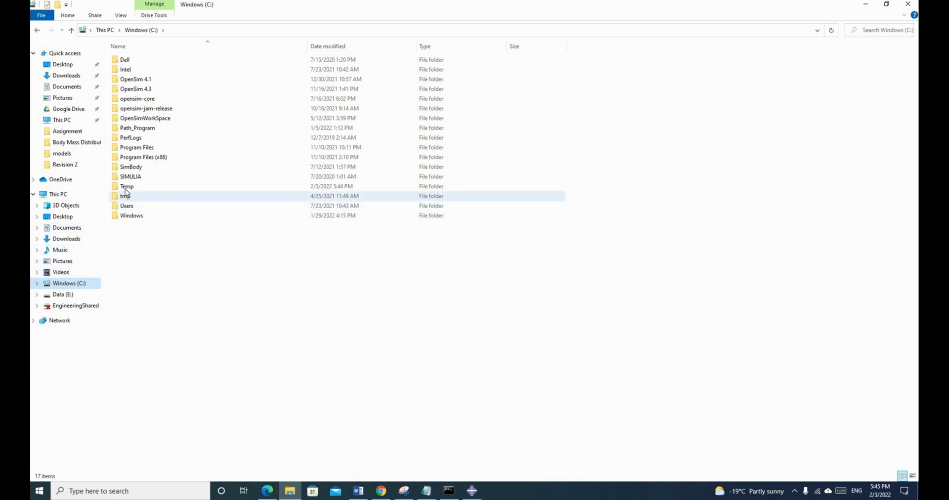
double_click(126, 187)
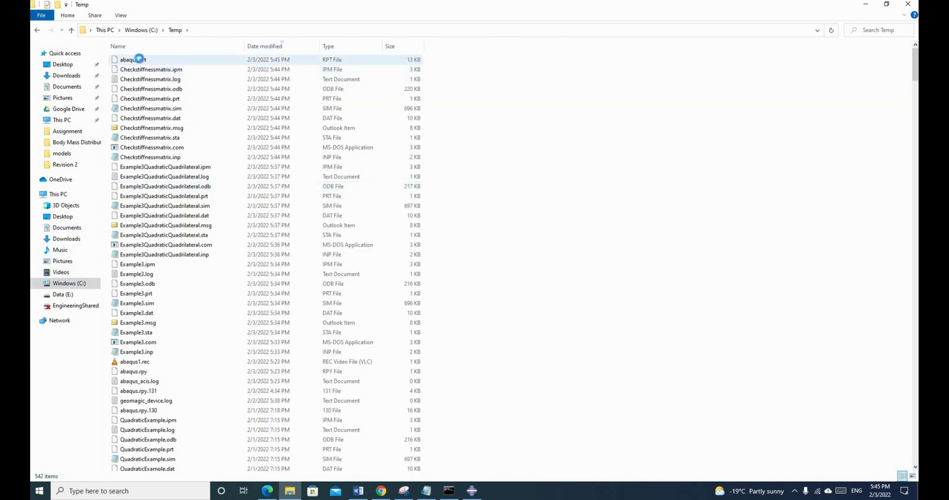
click(141, 61)
right_click(141, 60)
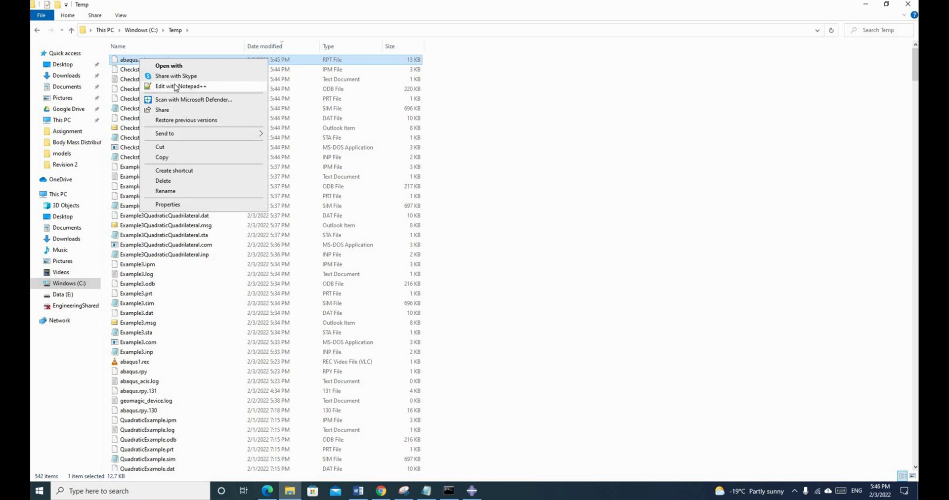
click(176, 87)
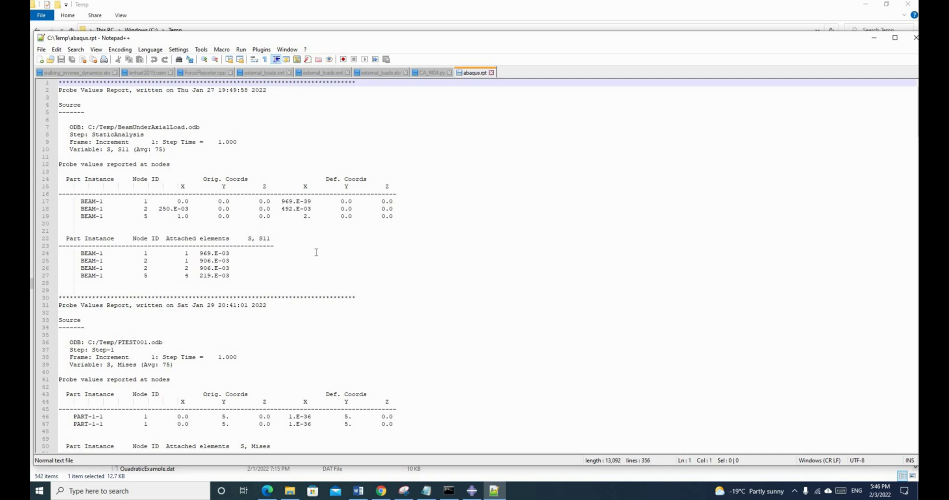
Look through abaqus.rpt past the older probe reports for the newly appended reaction force report
scroll(316, 252, down, 14)
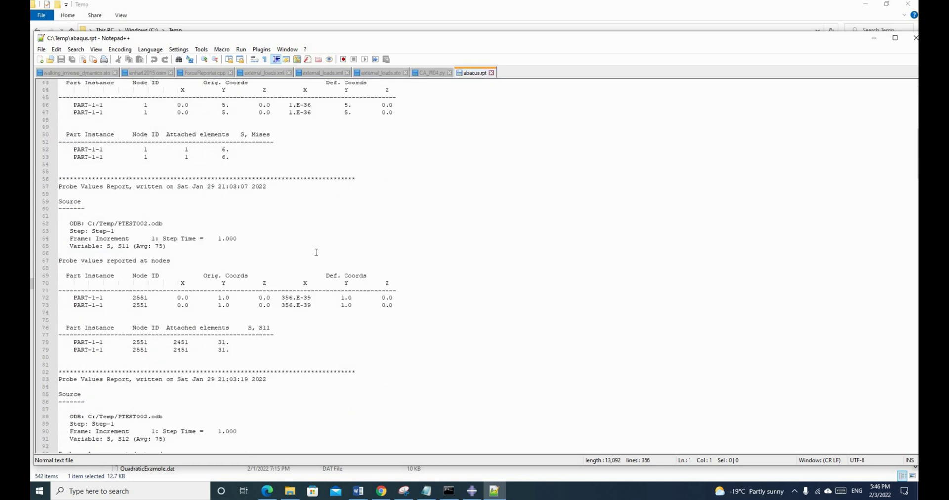
scroll(317, 252, down, 10)
scroll(325, 332, down, 4)
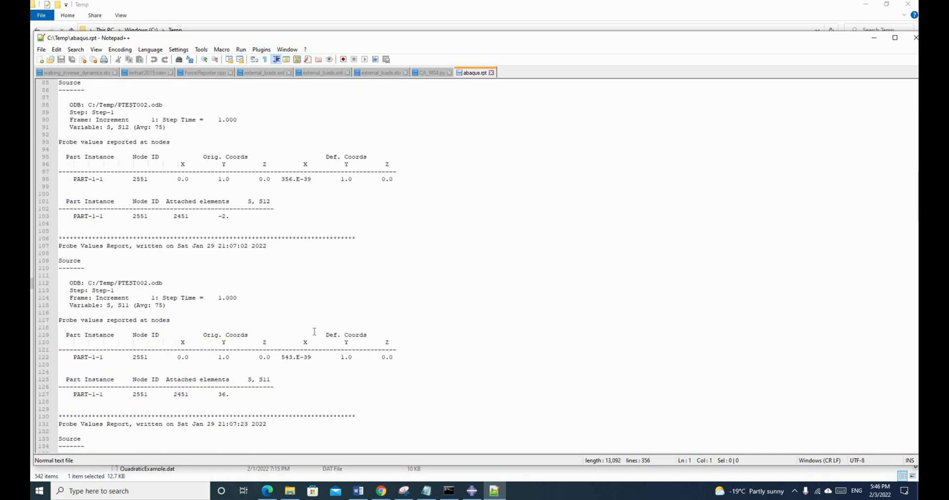
scroll(334, 330, down, 17)
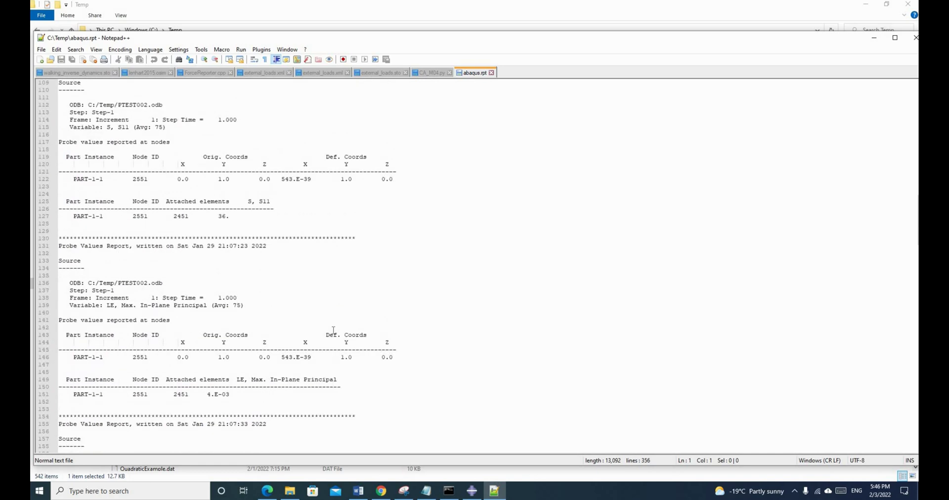